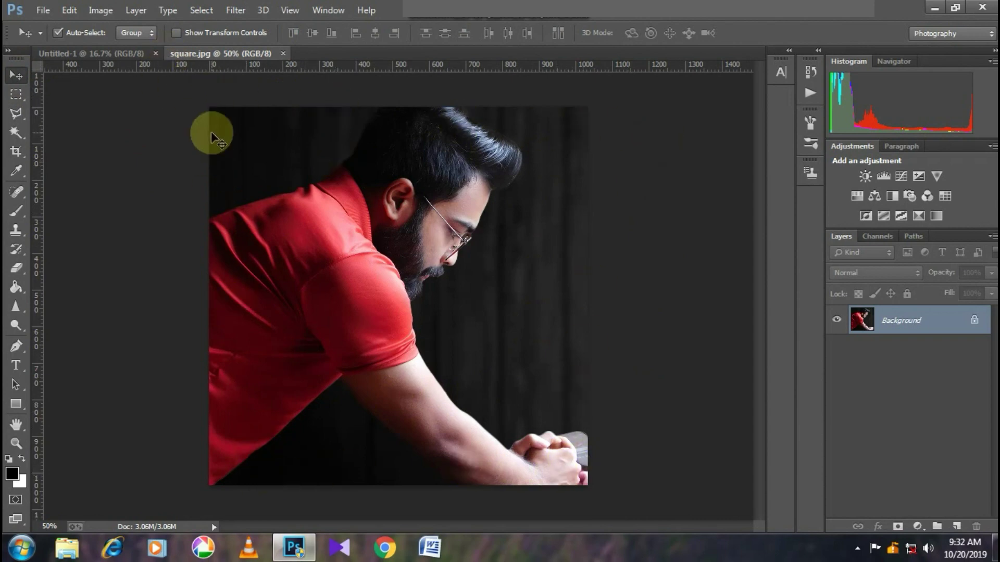
# Unlock the background layer of square.jpg and move the photo into the Untitled-1 document, aligned to the canvas's upper-left corner.
pyautogui.press('z')
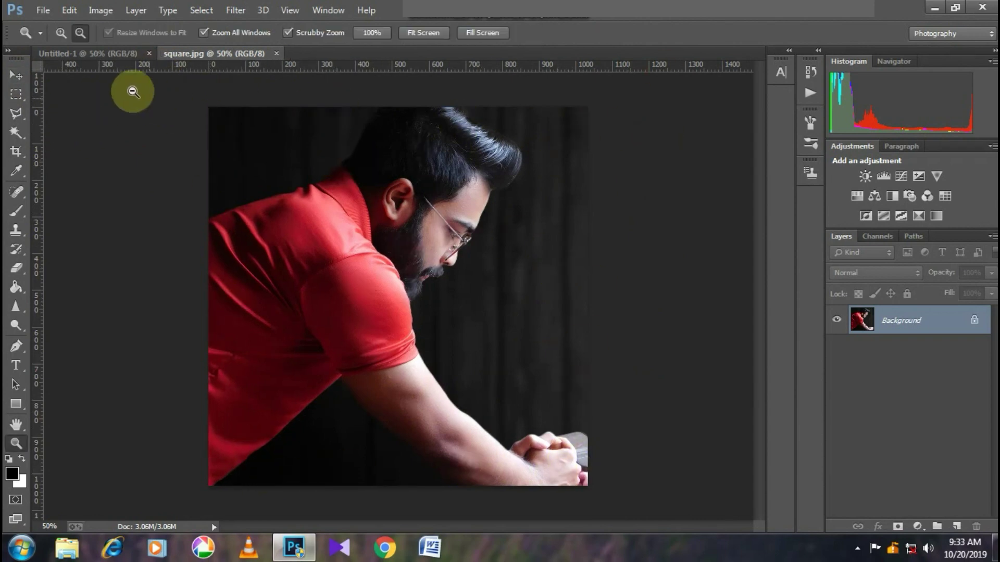
pyautogui.click(74, 53)
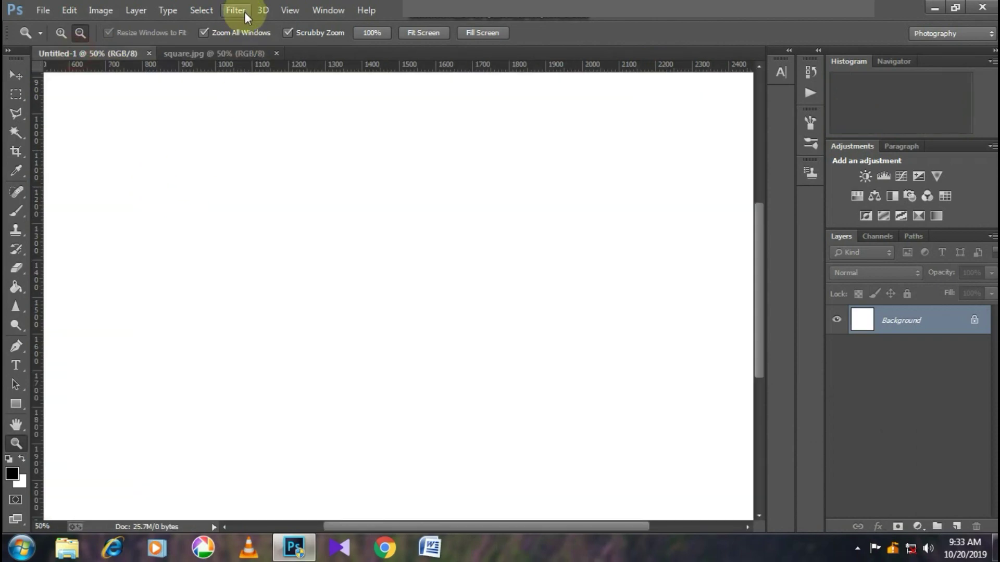
pyautogui.moveTo(286, 274); pyautogui.dragTo(196, 205)
pyautogui.click(192, 61)
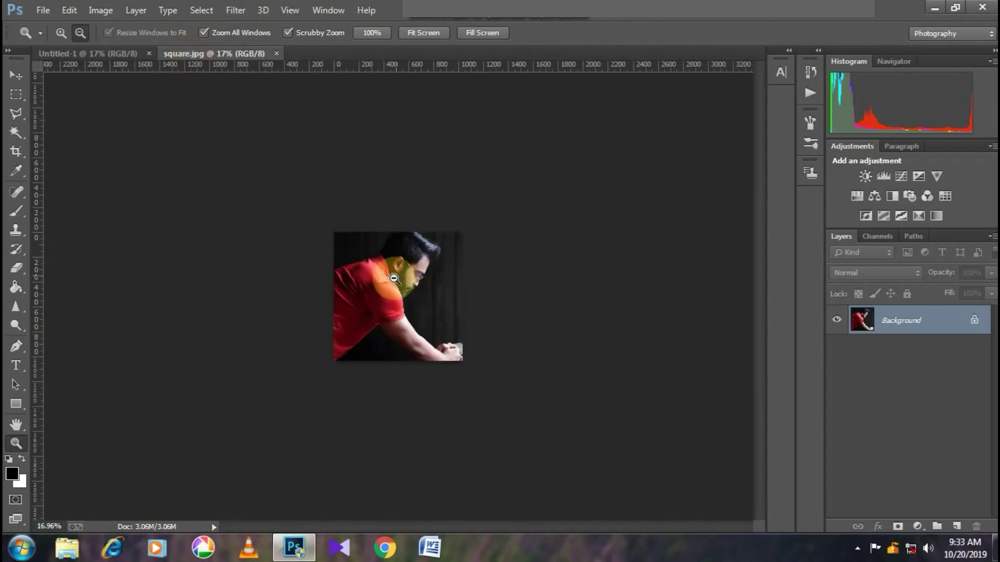
pyautogui.click(16, 76)
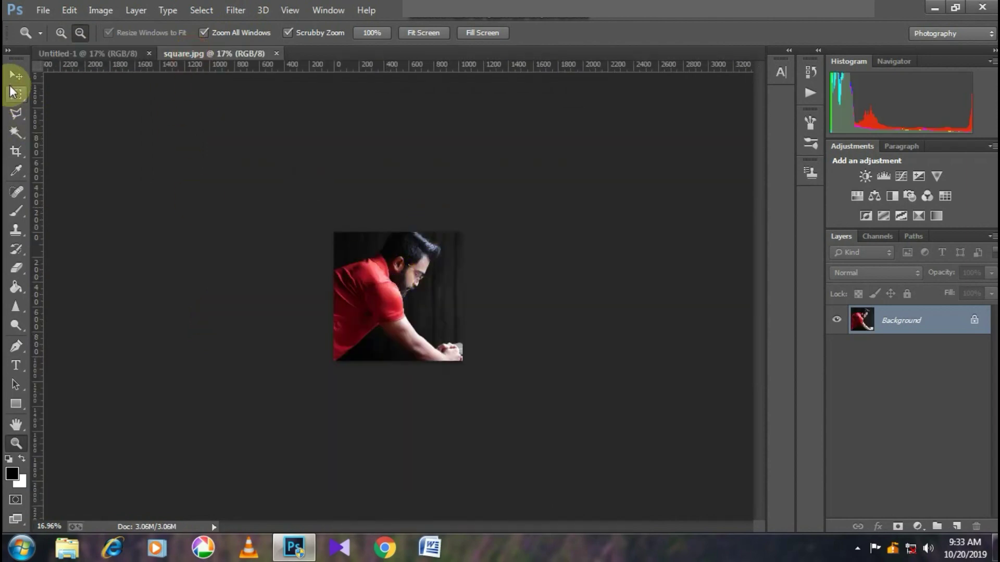
pyautogui.click(972, 327)
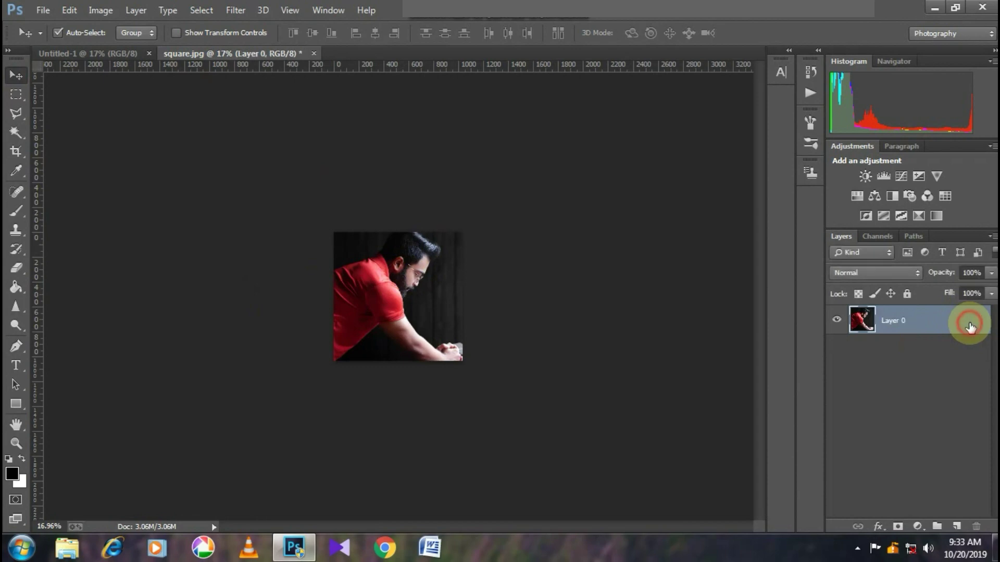
pyautogui.moveTo(388, 279); pyautogui.dragTo(279, 158)
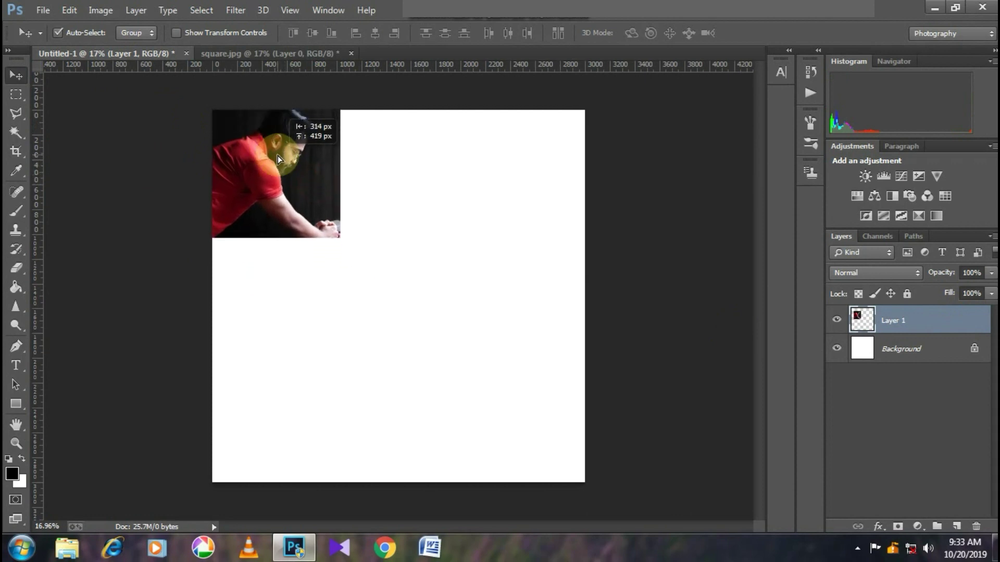
# Scale the photo layer up from its lower-right corner to fill the whole canvas, showing the transform controls only for the resize.
pyautogui.click(175, 34)
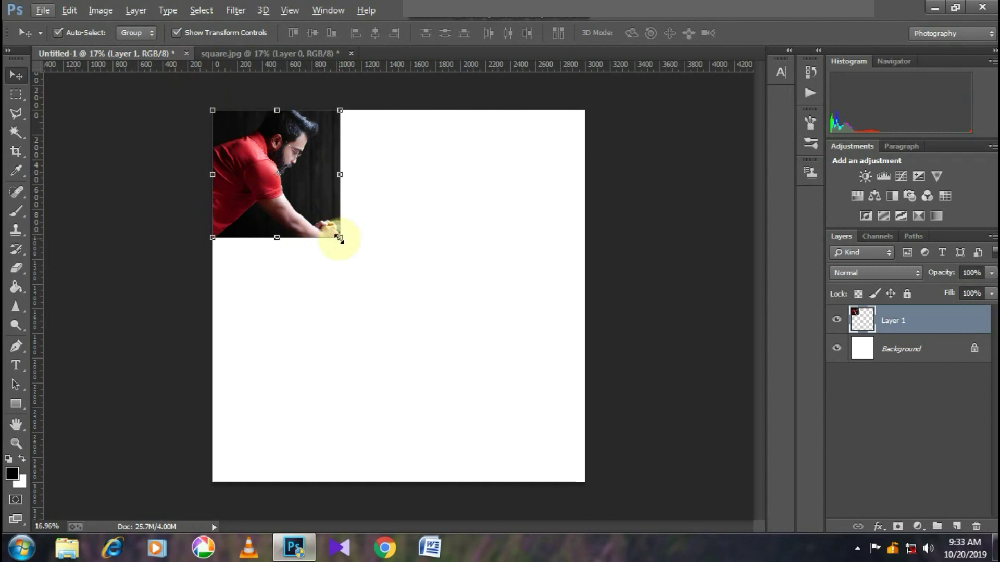
pyautogui.moveTo(339, 238); pyautogui.dragTo(585, 482)
pyautogui.click(666, 35)
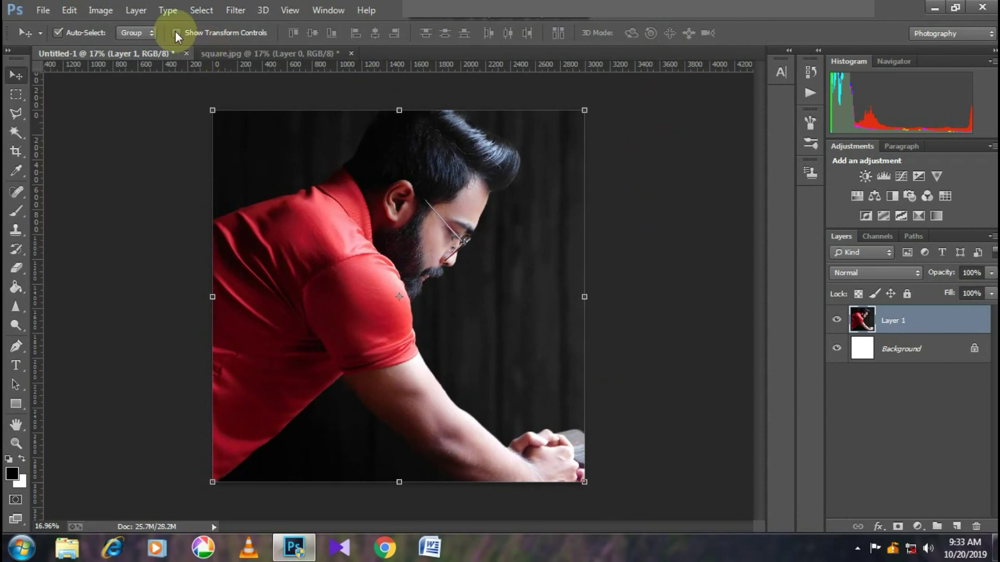
pyautogui.click(176, 32)
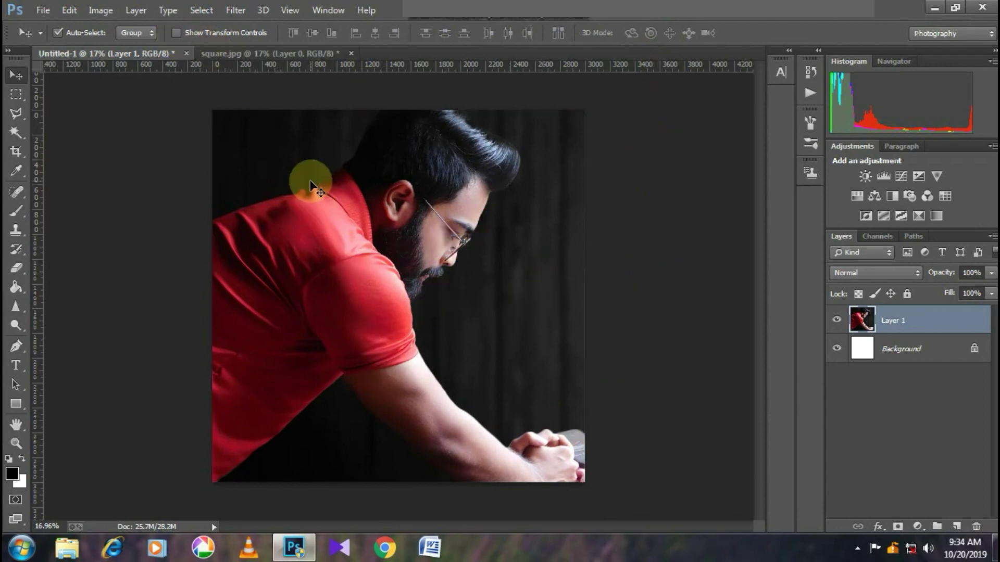
# Place two vertical and two horizontal guides over the photo at about 1000 px and 2000 px, forming a three-by-three grid.
pyautogui.click(289, 10)
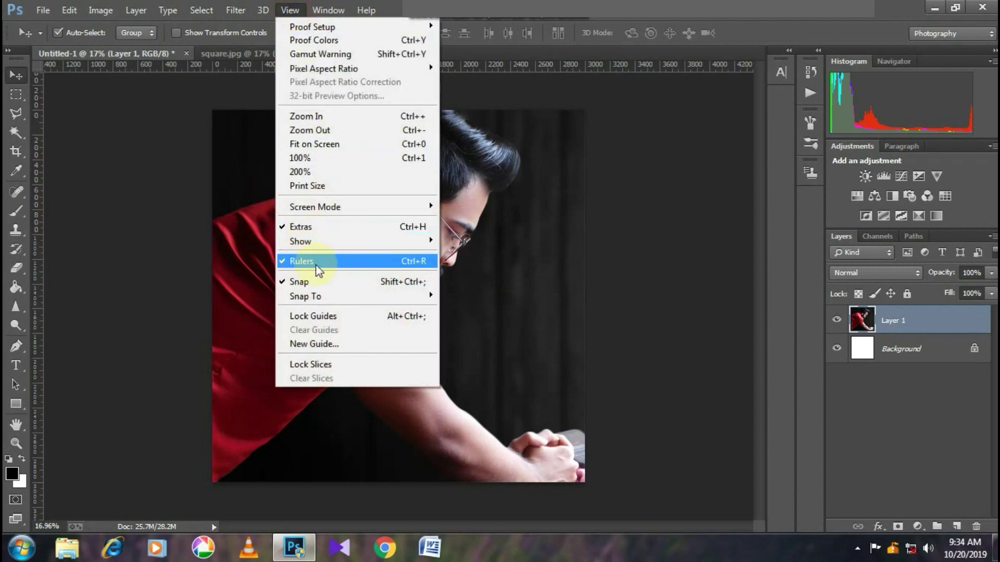
pyautogui.click(309, 286)
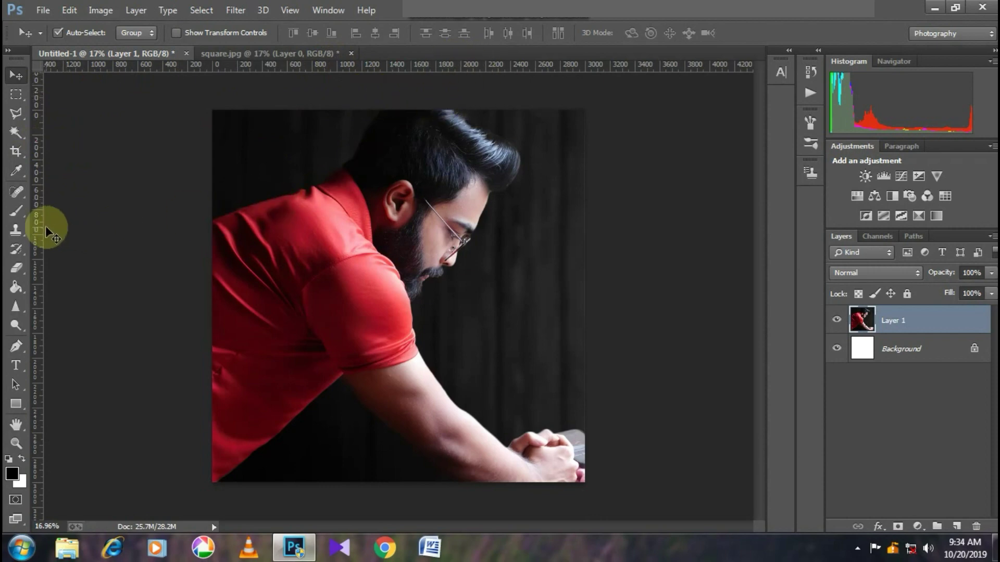
pyautogui.moveTo(40, 230); pyautogui.dragTo(336, 262)
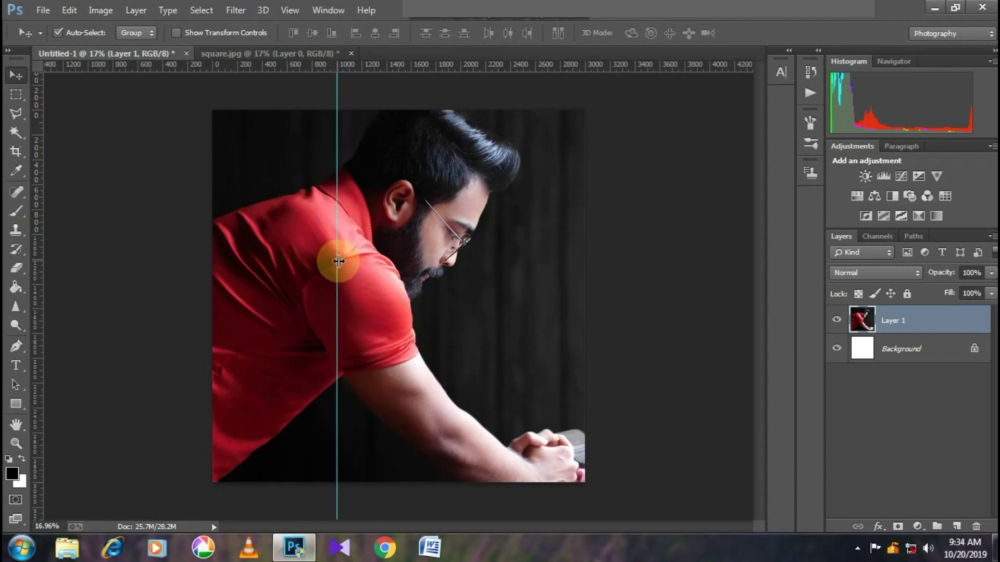
pyautogui.moveTo(58, 292); pyautogui.dragTo(461, 298)
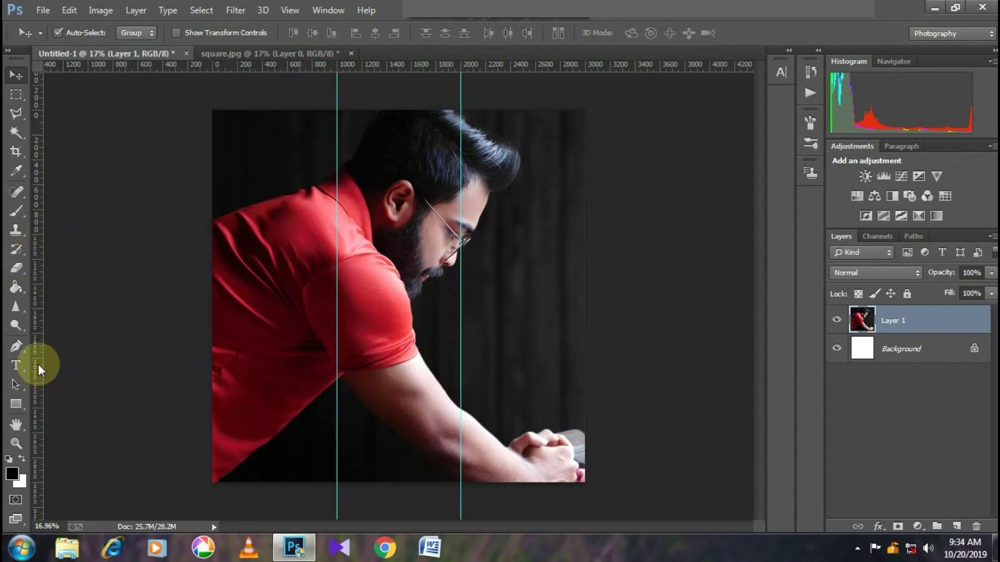
pyautogui.moveTo(355, 73); pyautogui.dragTo(358, 235)
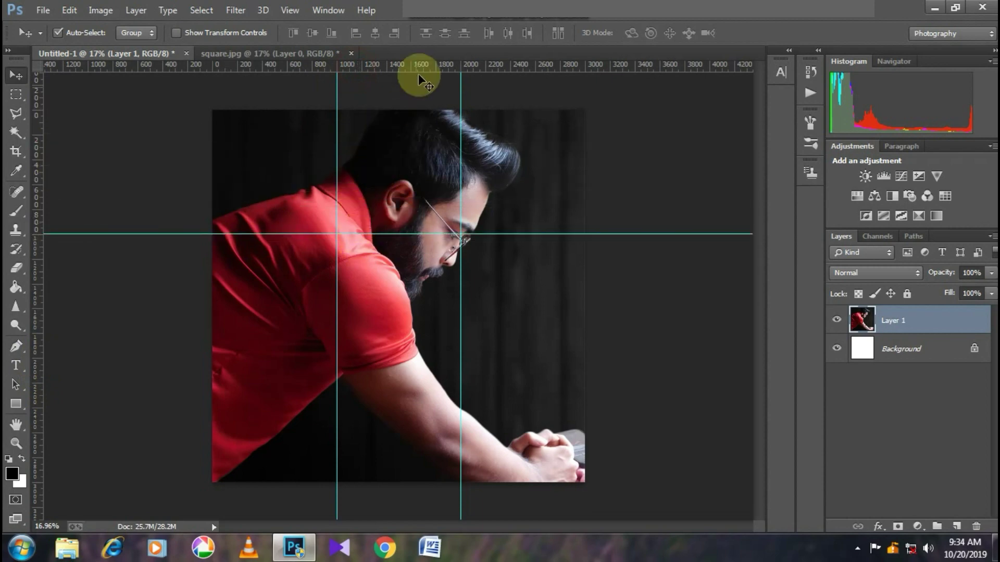
pyautogui.moveTo(415, 73); pyautogui.dragTo(423, 359)
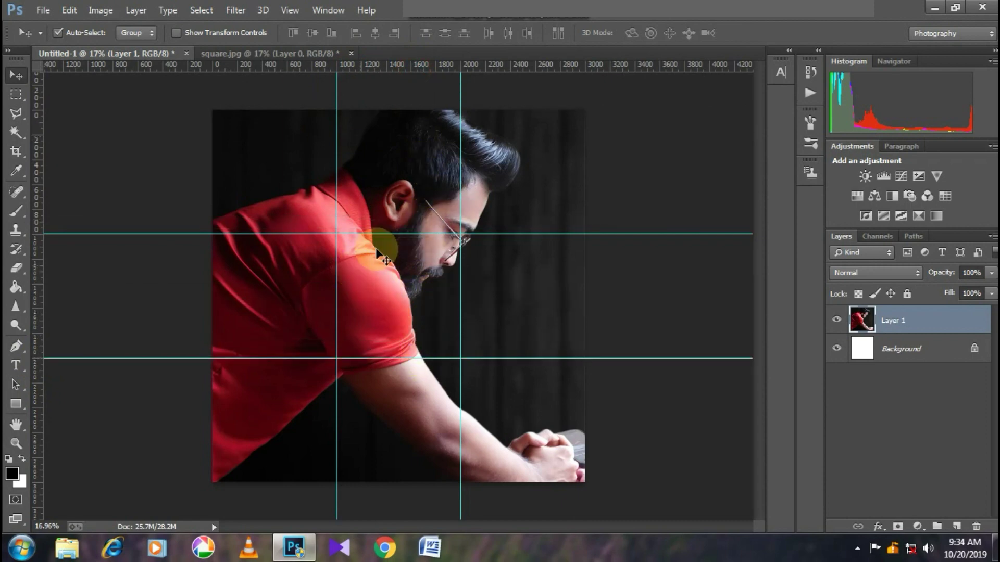
# Align the two vertical guides exactly to 1000 px and 2000 px on the horizontal ruler.
pyautogui.click(12, 444)
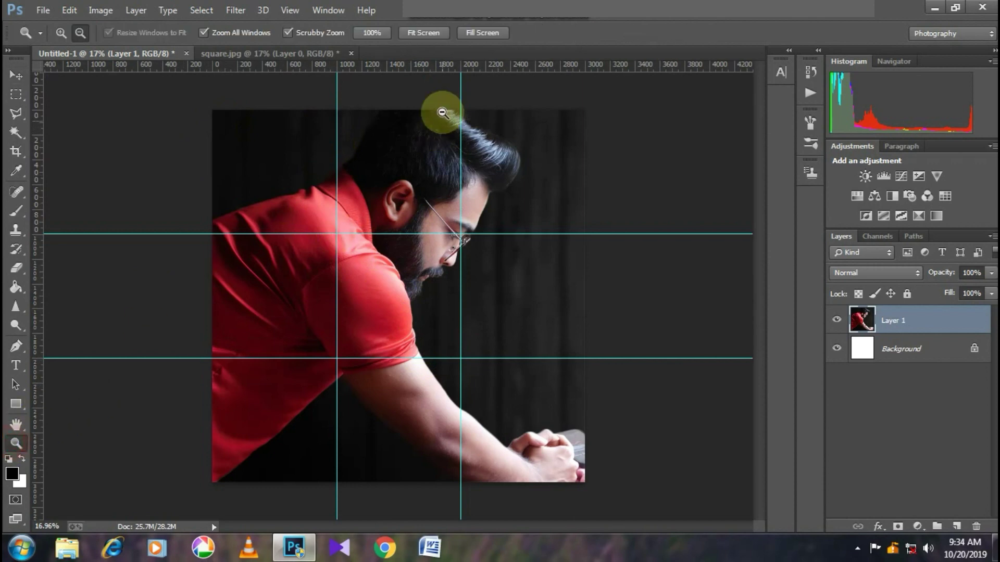
pyautogui.moveTo(330, 98); pyautogui.dragTo(510, 139)
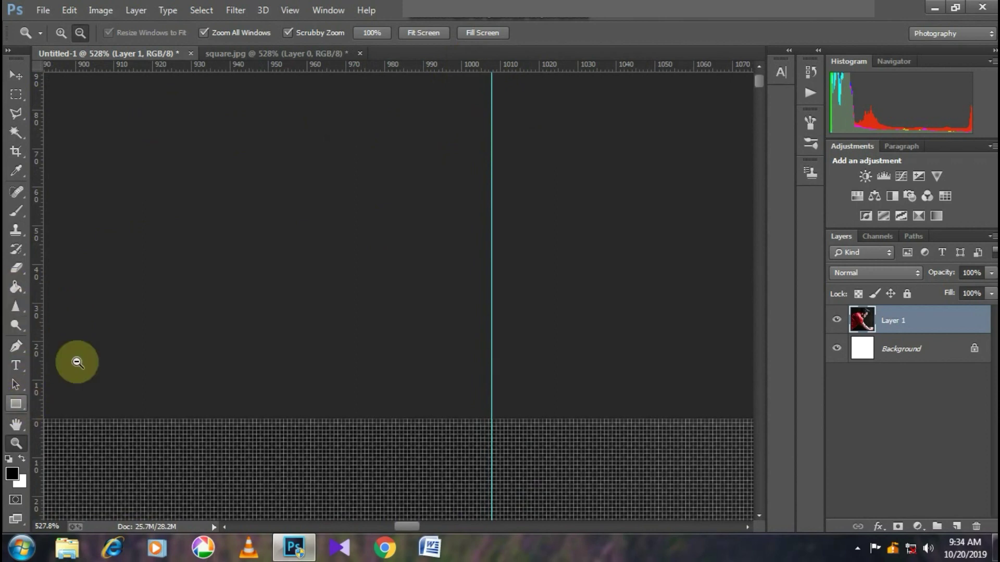
pyautogui.click(16, 76)
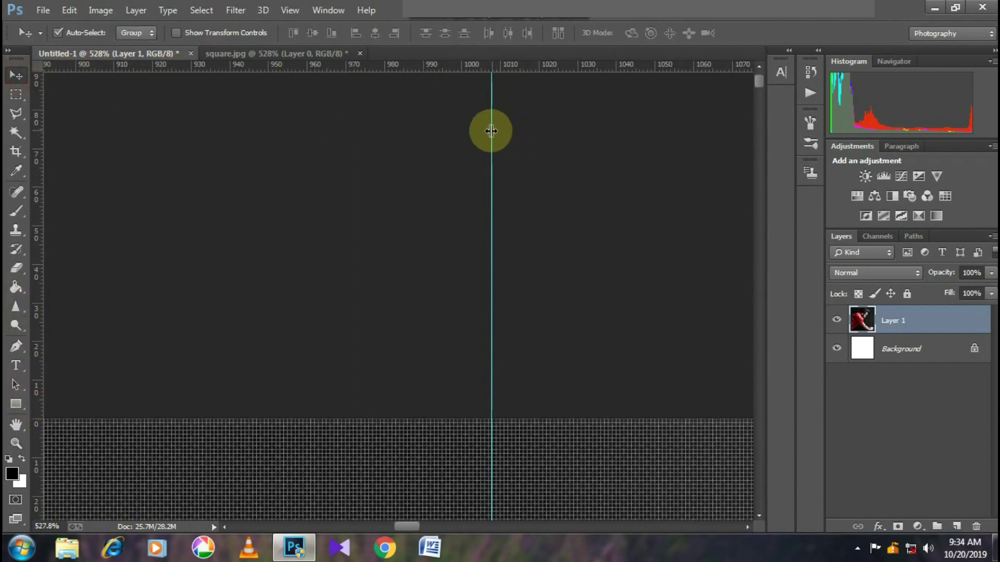
pyautogui.moveTo(490, 130); pyautogui.dragTo(461, 139)
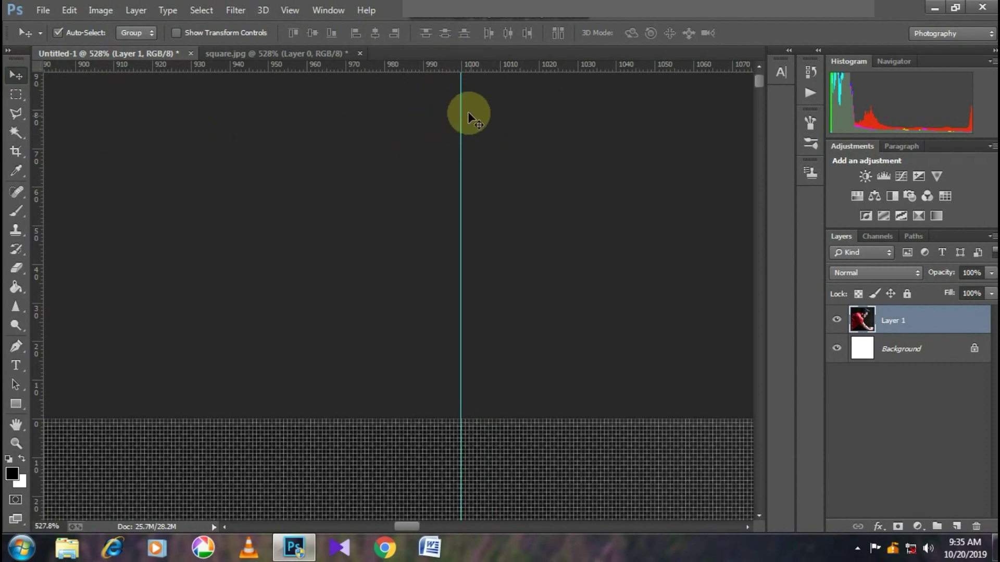
pyautogui.moveTo(461, 97); pyautogui.dragTo(462, 102)
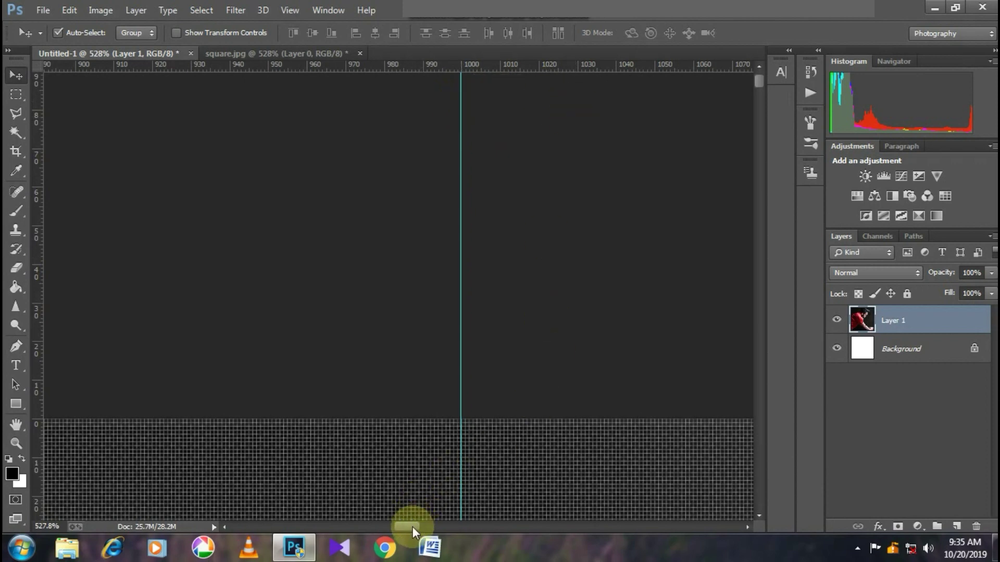
pyautogui.moveTo(413, 523); pyautogui.dragTo(563, 538)
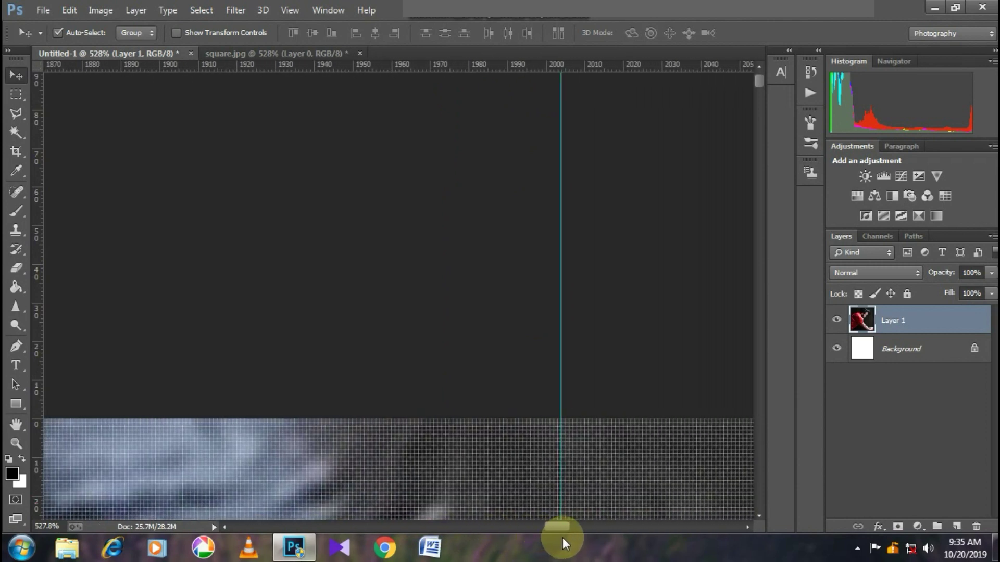
pyautogui.moveTo(561, 111); pyautogui.dragTo(546, 115)
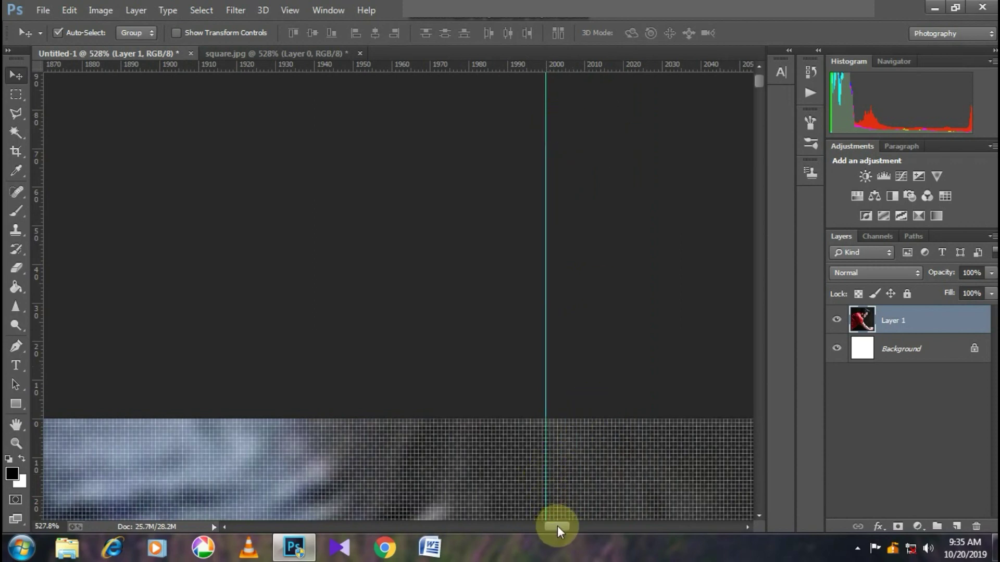
# Align the two horizontal guides exactly to 1000 px and 2000 px on the vertical ruler.
pyautogui.moveTo(556, 526); pyautogui.dragTo(240, 491)
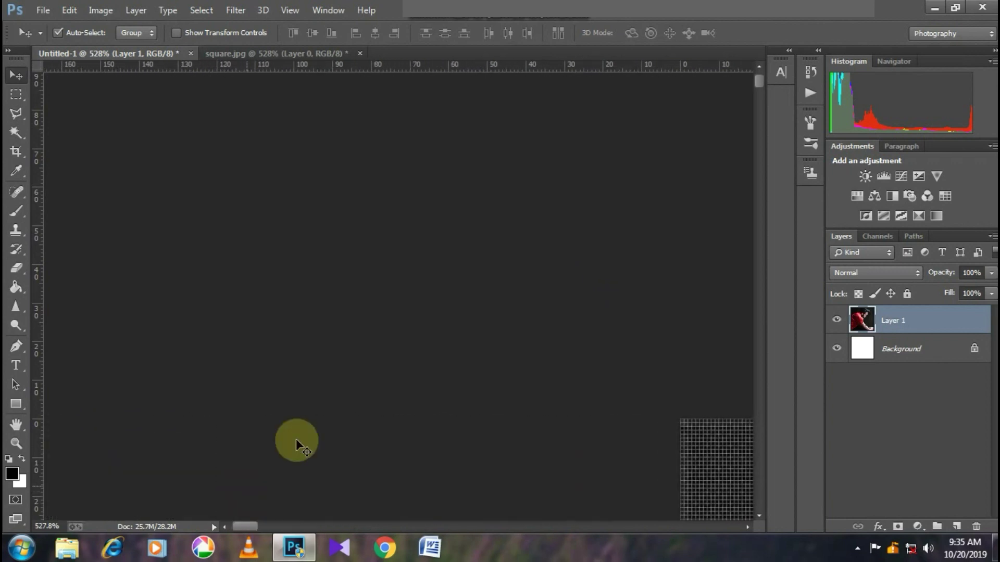
pyautogui.moveTo(760, 79); pyautogui.dragTo(770, 225)
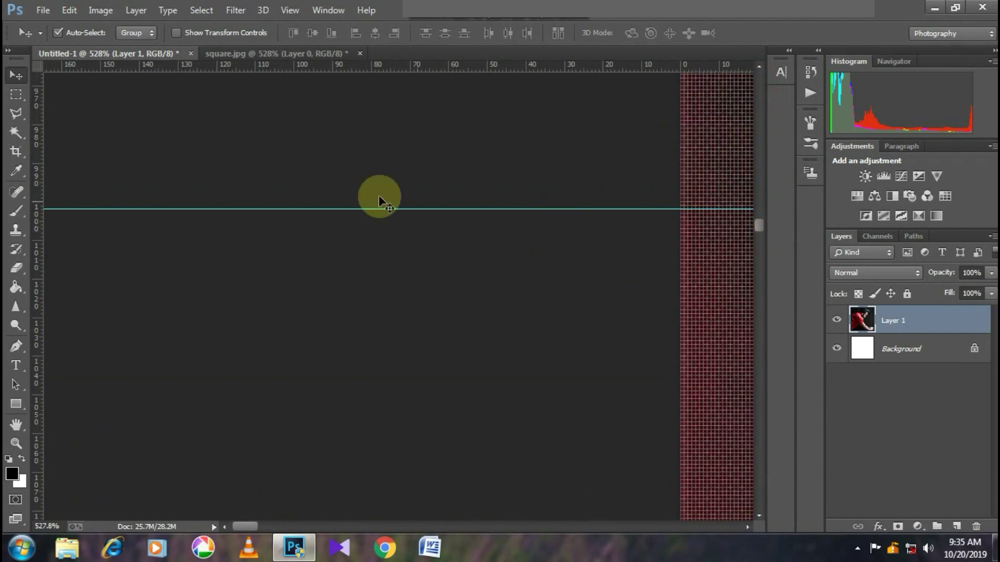
pyautogui.moveTo(124, 208); pyautogui.dragTo(125, 202)
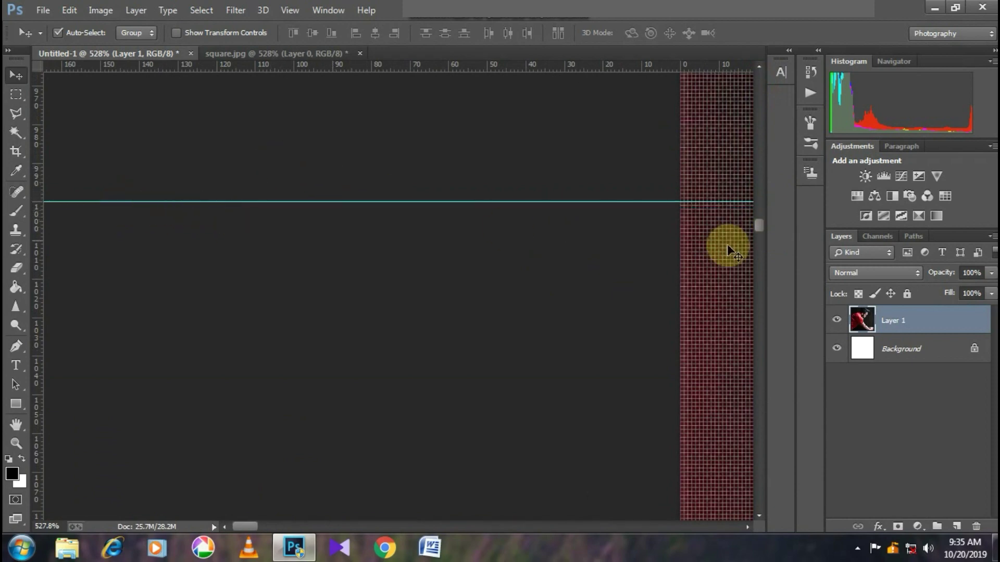
pyautogui.moveTo(759, 224); pyautogui.dragTo(757, 363)
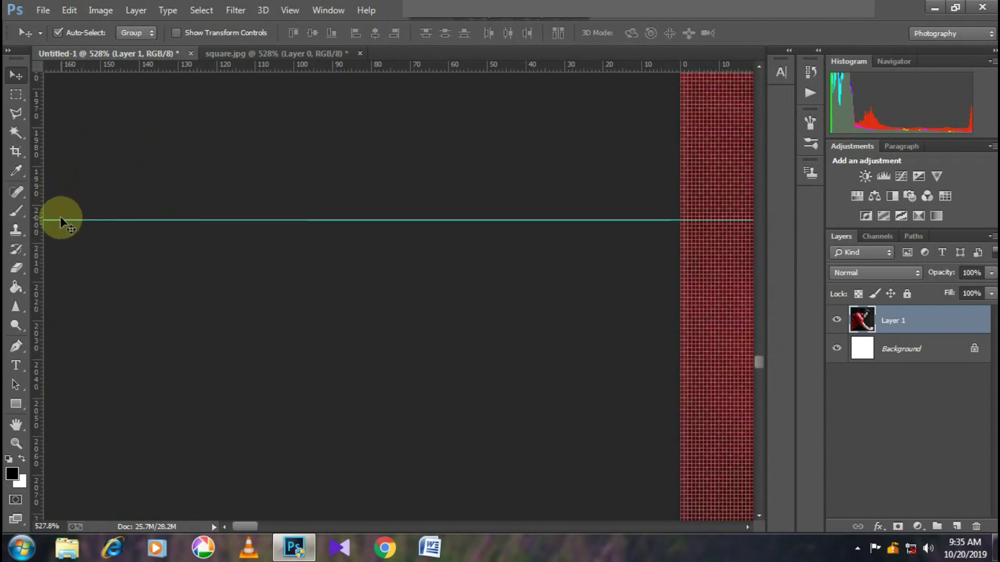
pyautogui.moveTo(62, 220); pyautogui.dragTo(62, 207)
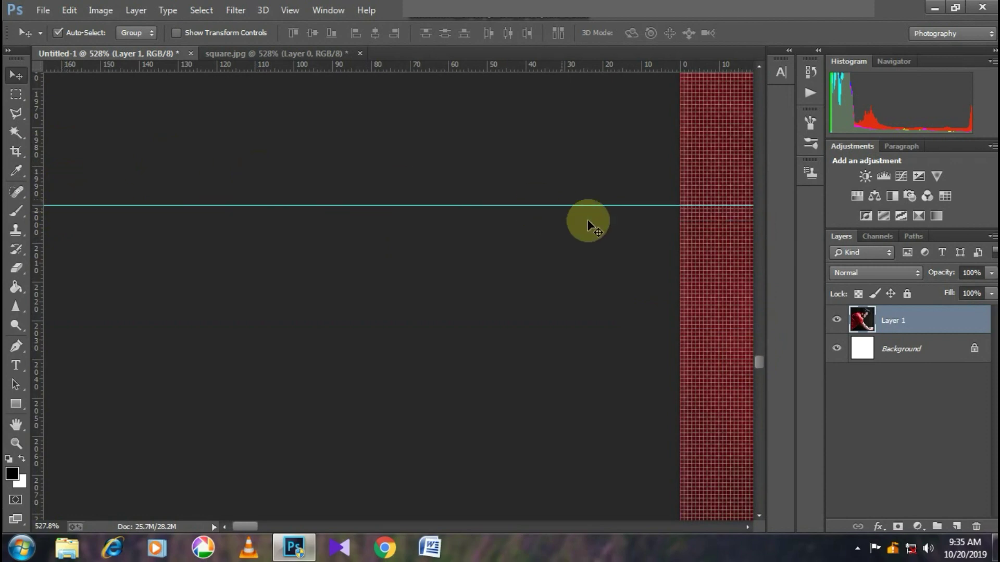
# Select the lower-right grid square of the photo with the Rectangular Marquee tool, from the canvas corner to the guide intersection.
pyautogui.click(16, 443)
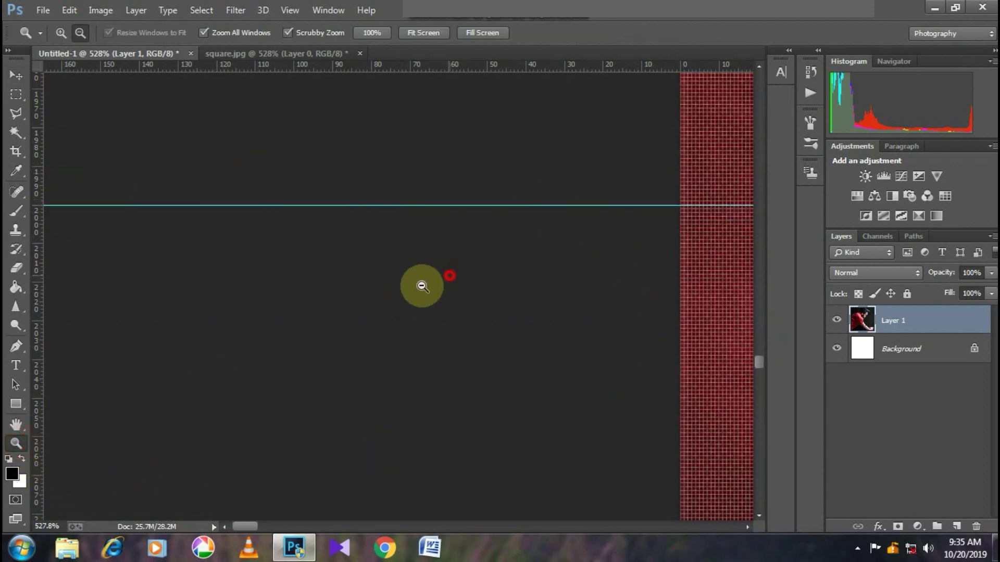
pyautogui.moveTo(424, 285); pyautogui.dragTo(587, 260)
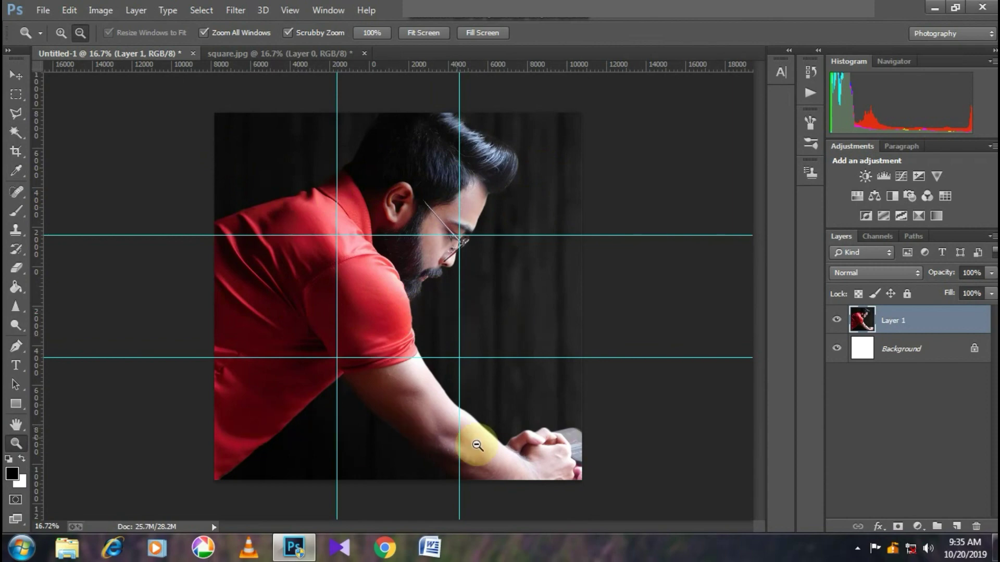
pyautogui.click(17, 95)
pyautogui.rightClick(17, 95)
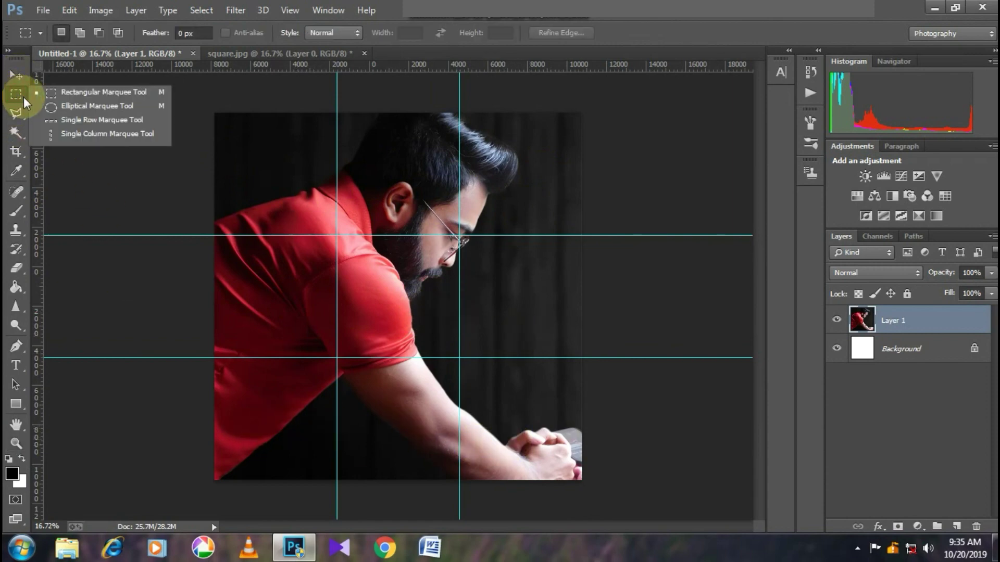
pyautogui.click(83, 92)
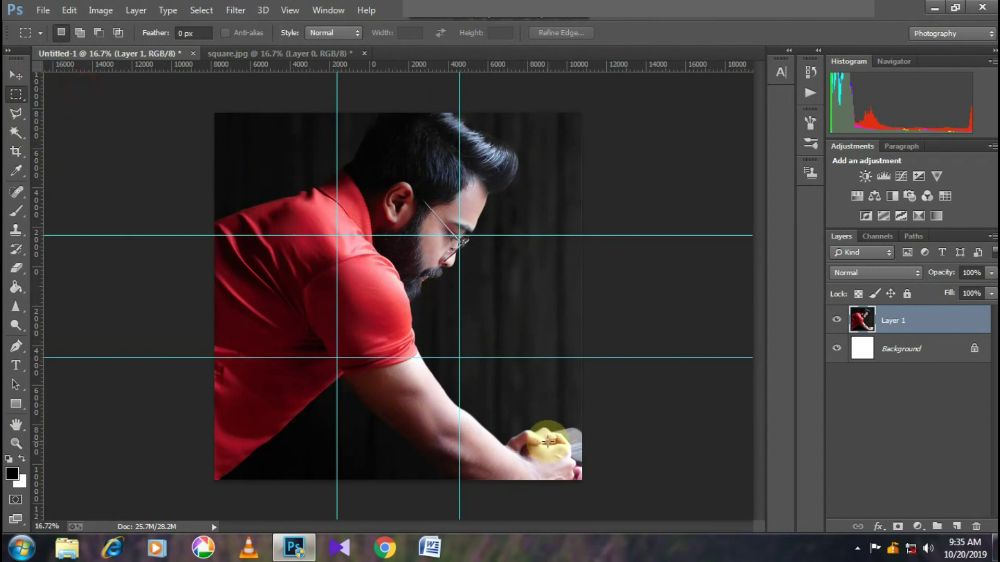
pyautogui.moveTo(582, 480); pyautogui.dragTo(463, 359)
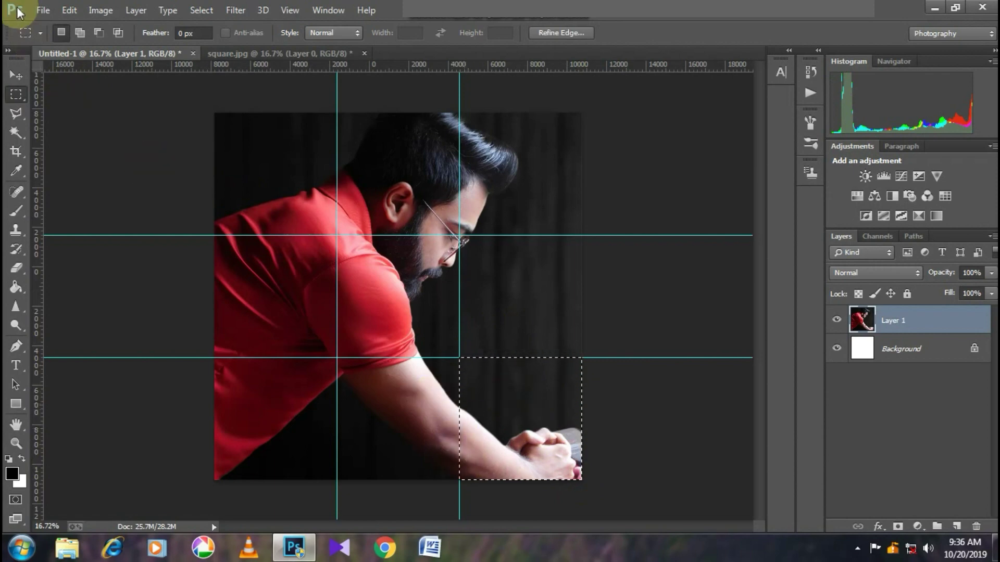
# Create a white 1000 × 1000 px RGB document at 72 pixels/inch and dock its window with the other open documents.
pyautogui.click(39, 10)
pyautogui.click(54, 27)
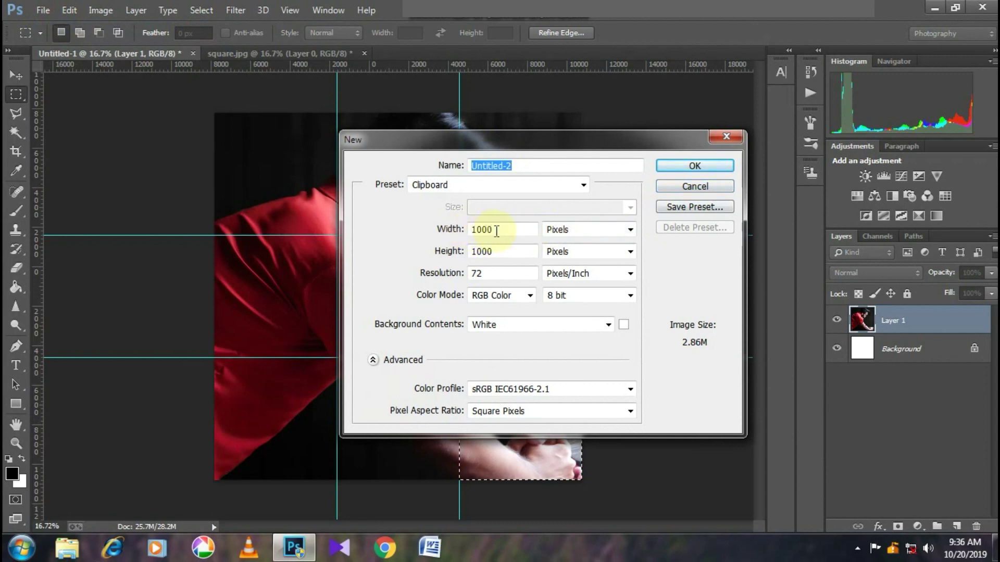
pyautogui.click(706, 169)
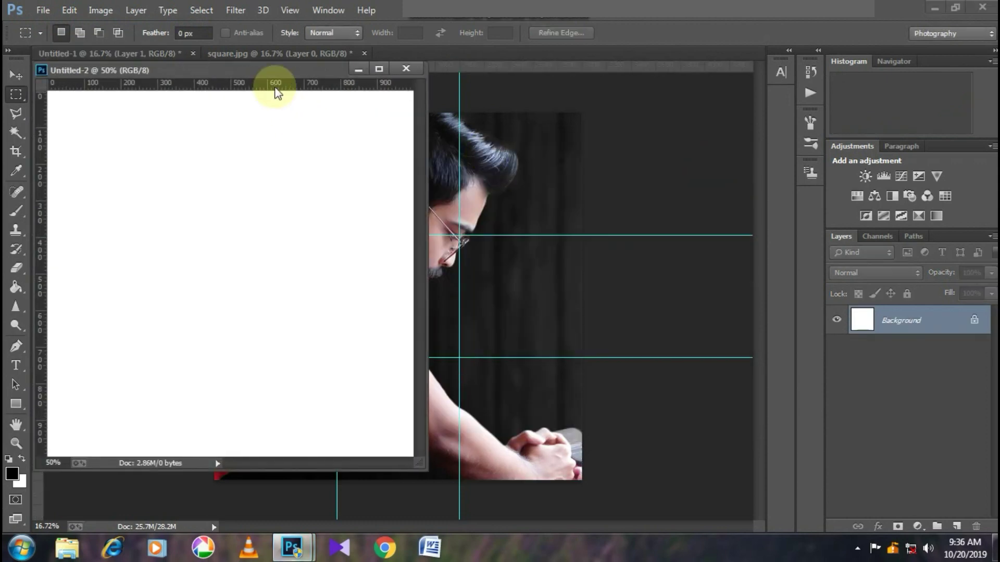
pyautogui.moveTo(291, 73); pyautogui.dragTo(499, 58)
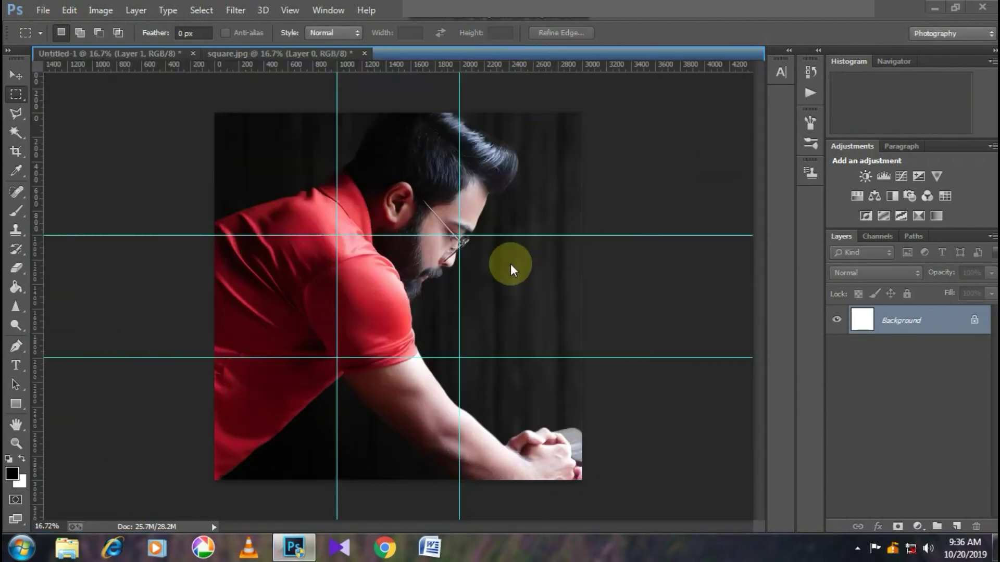
# Copy the selected lower-right square of the photo and paste it into the blank 1000 px document.
pyautogui.click(132, 52)
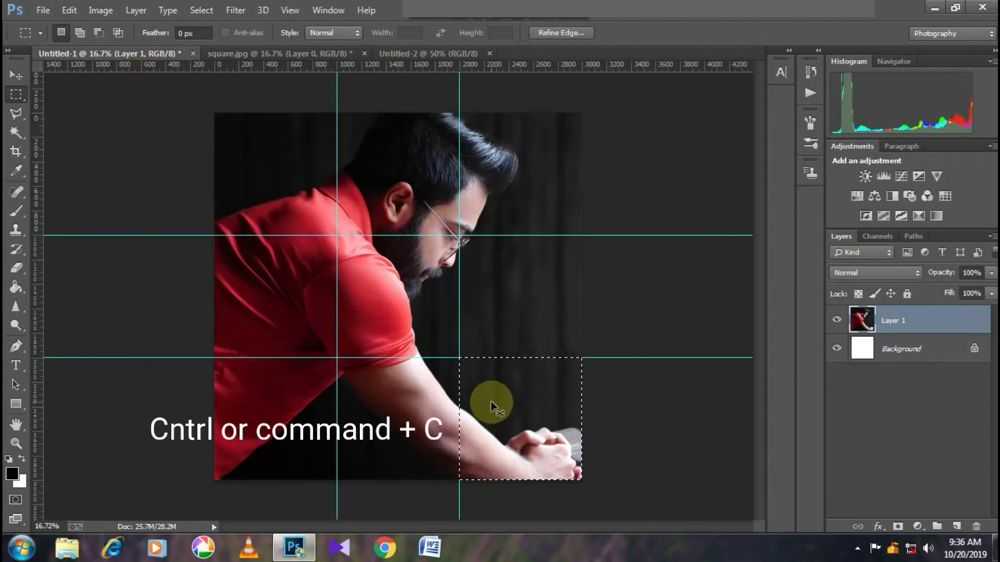
pyautogui.click(411, 54)
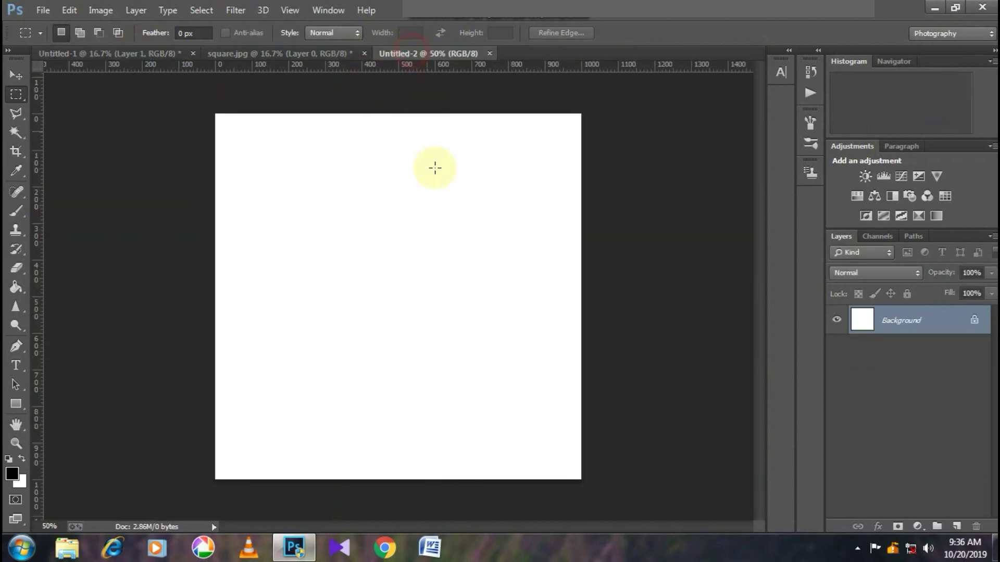
pyautogui.hotkey('ctrl', 'v')
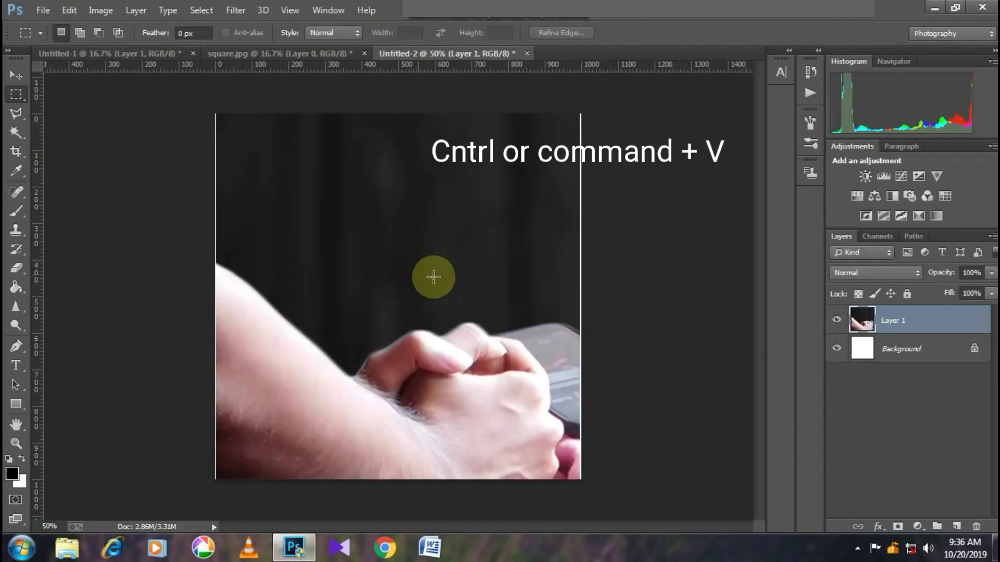
# Save the lower-right tile as a JPEG named 1 in the youtube folder, with maximum quality 12 and progressive format.
pyautogui.click(16, 443)
pyautogui.moveTo(307, 320)
pyautogui.mouseDown()
pyautogui.moveTo(357, 301)
pyautogui.moveTo(310, 331)
pyautogui.moveTo(321, 331)
pyautogui.mouseUp()
pyautogui.click(42, 12)
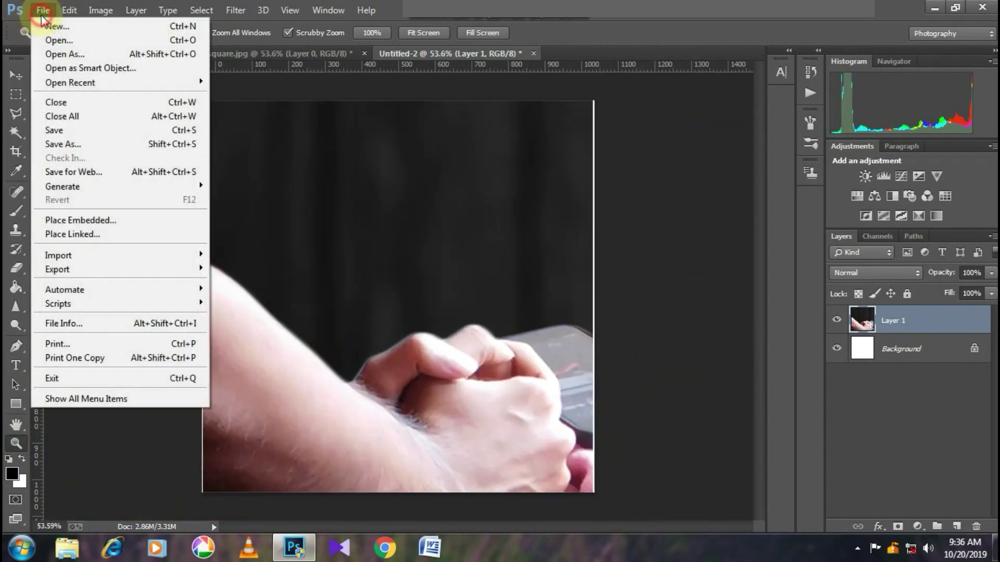
pyautogui.click(62, 146)
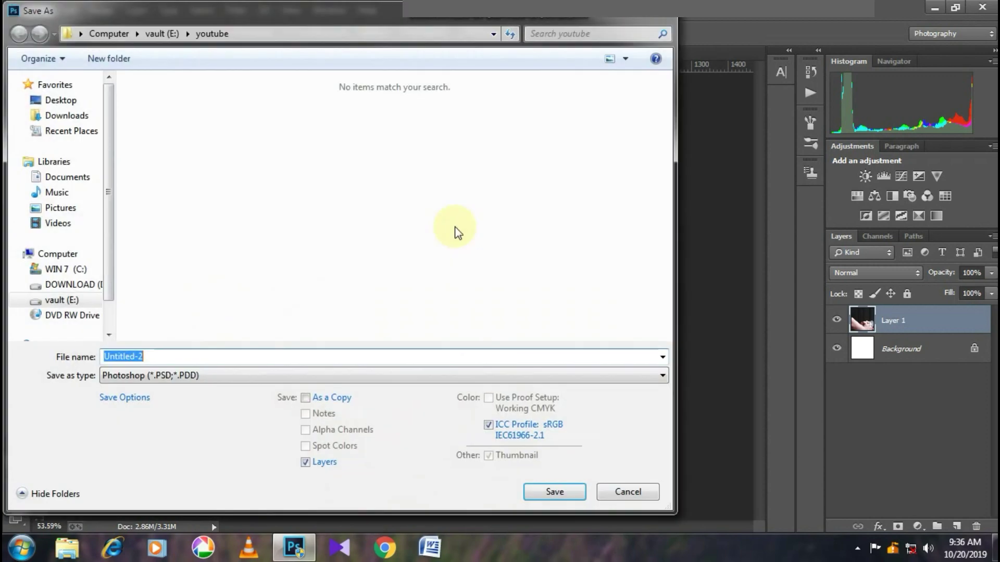
pyautogui.click(212, 376)
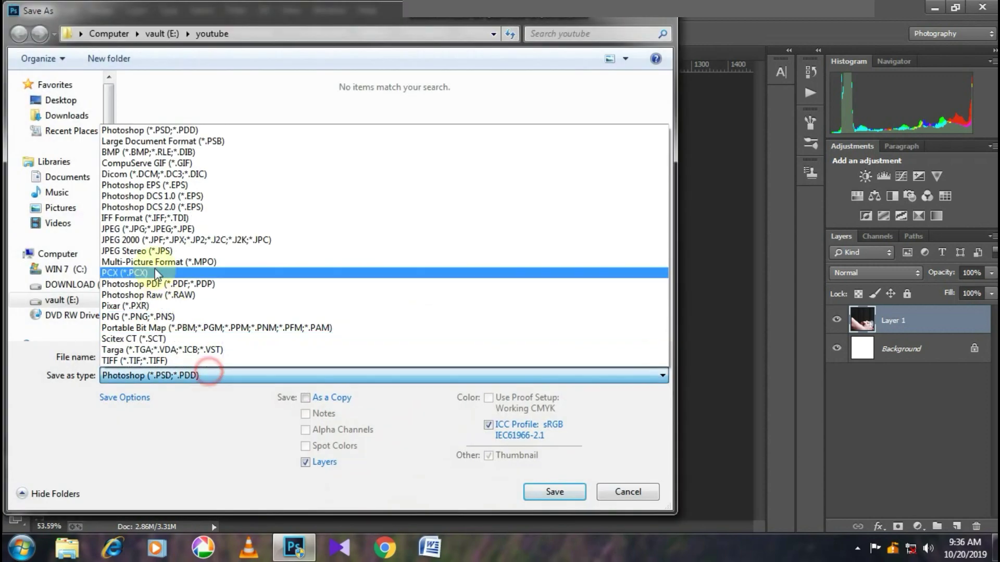
pyautogui.click(146, 238)
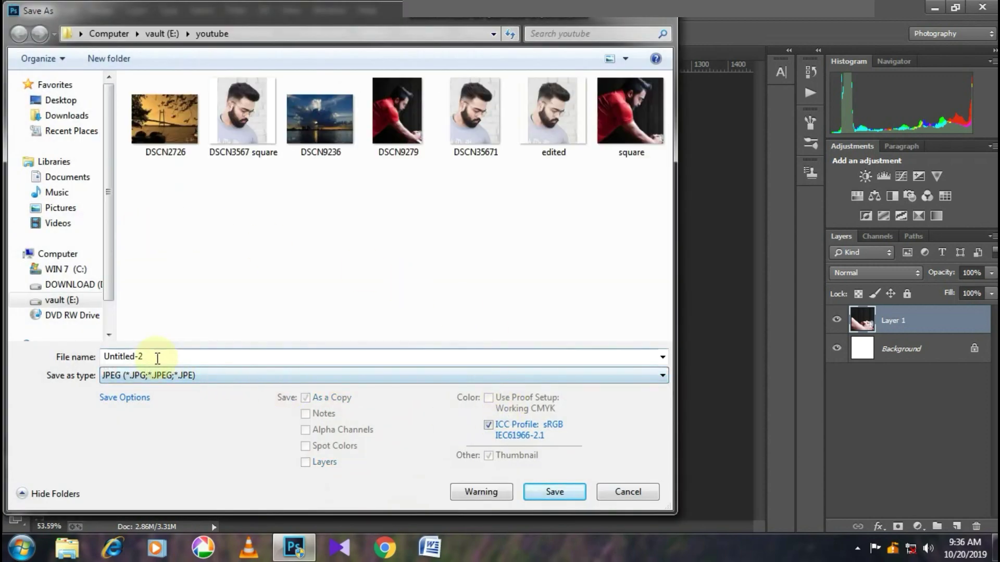
pyautogui.moveTo(155, 356); pyautogui.dragTo(45, 358)
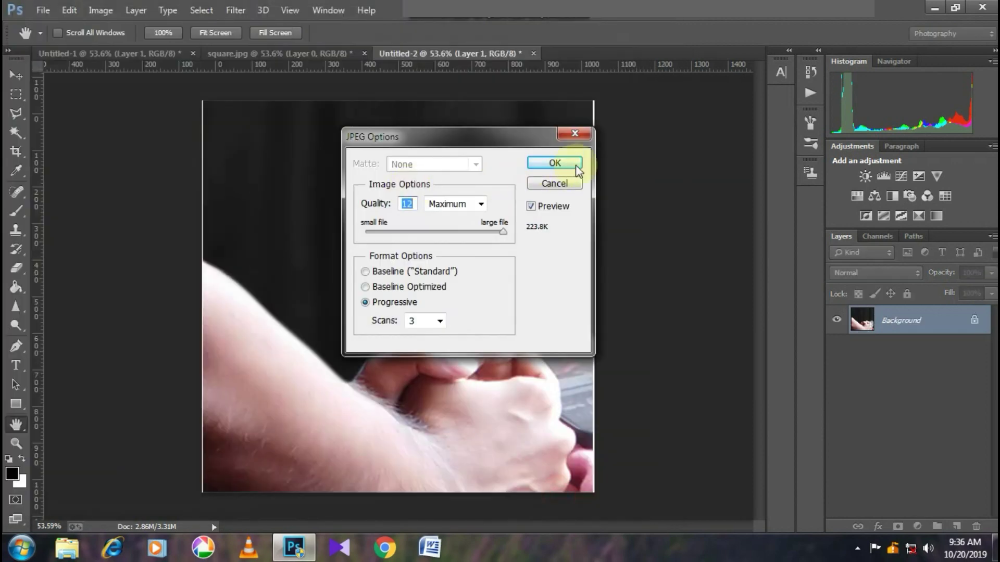
pyautogui.click(572, 163)
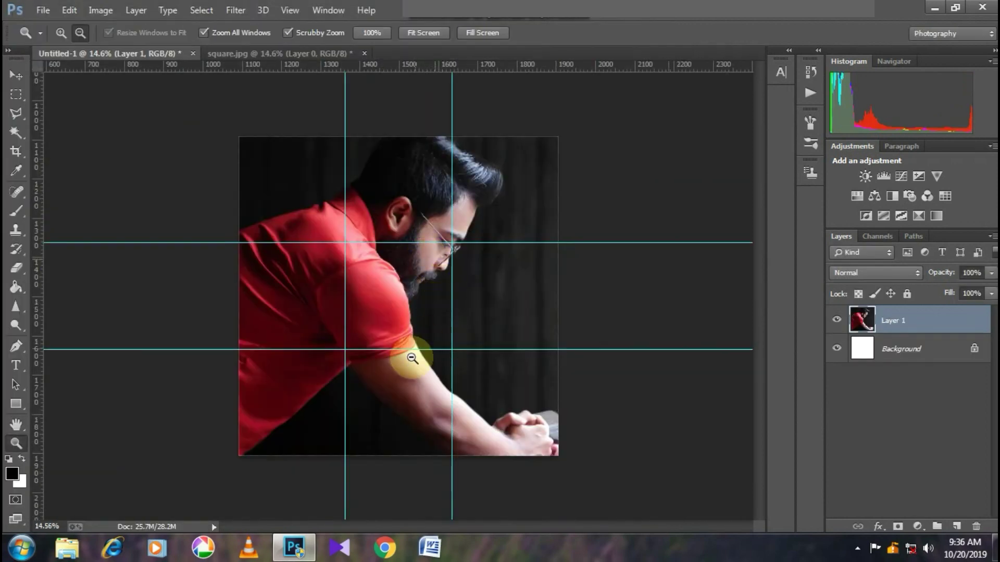
# Select the bottom-middle grid square of the photo between the guides and copy it into a new 1000 px document.
pyautogui.click(13, 99)
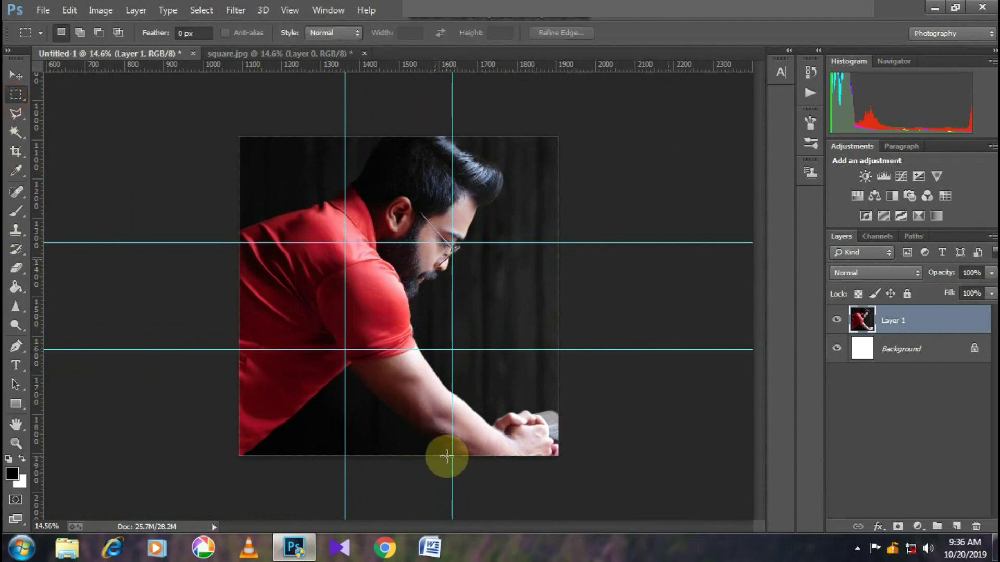
pyautogui.moveTo(452, 455); pyautogui.dragTo(346, 351)
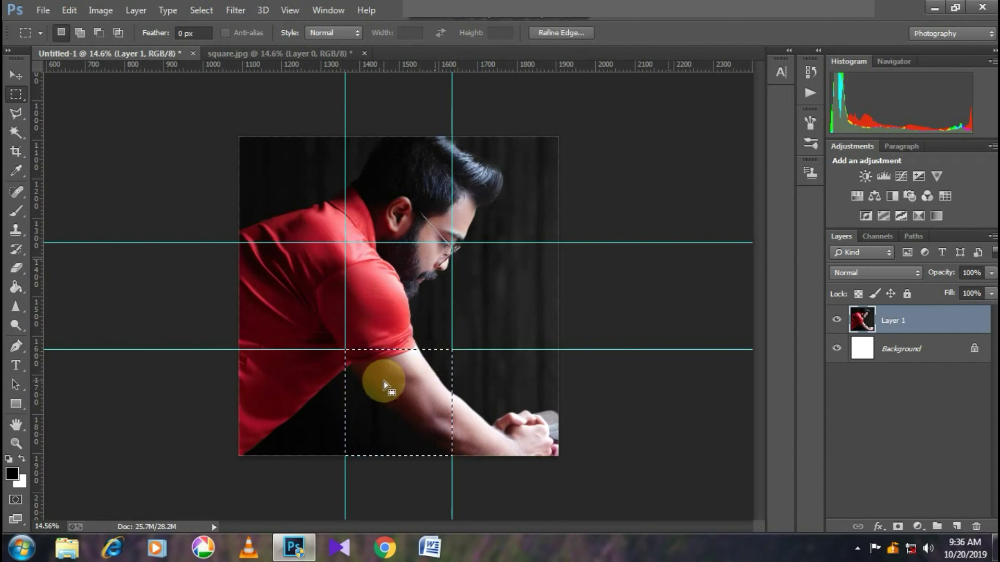
pyautogui.hotkey('ctrl', 'c')
pyautogui.hotkey('ctrl', 'n')
pyautogui.press('Return')
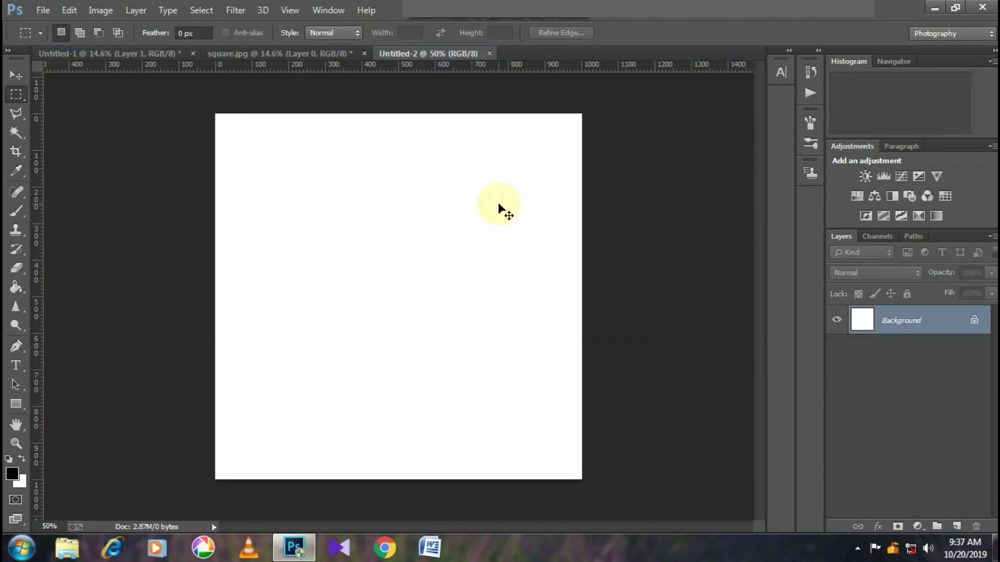
pyautogui.hotkey('ctrl', 'v')
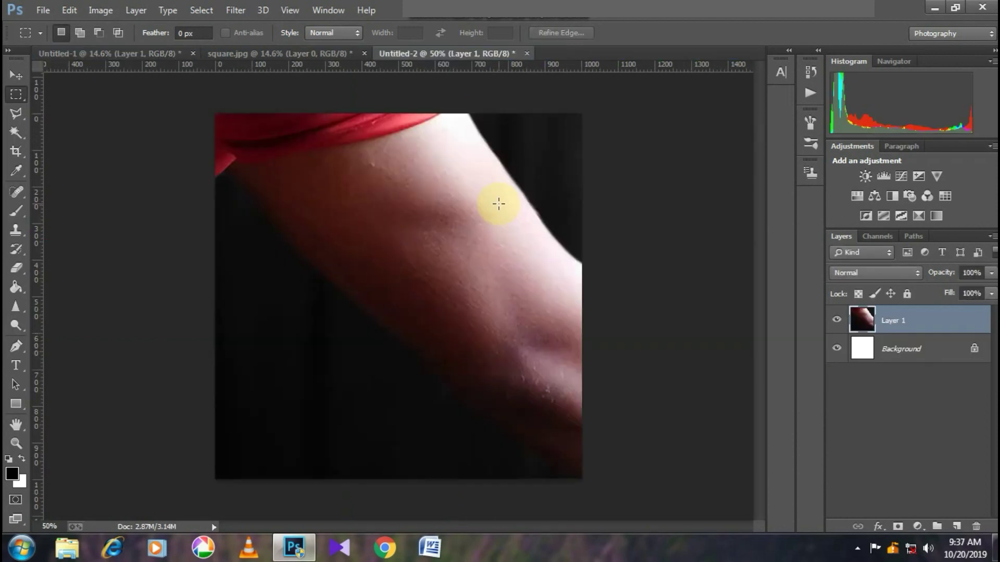
# Save the bottom-middle tile as a JPEG named 2 in the youtube folder, accepting the JPEG options.
pyautogui.click(43, 10)
pyautogui.click(77, 141)
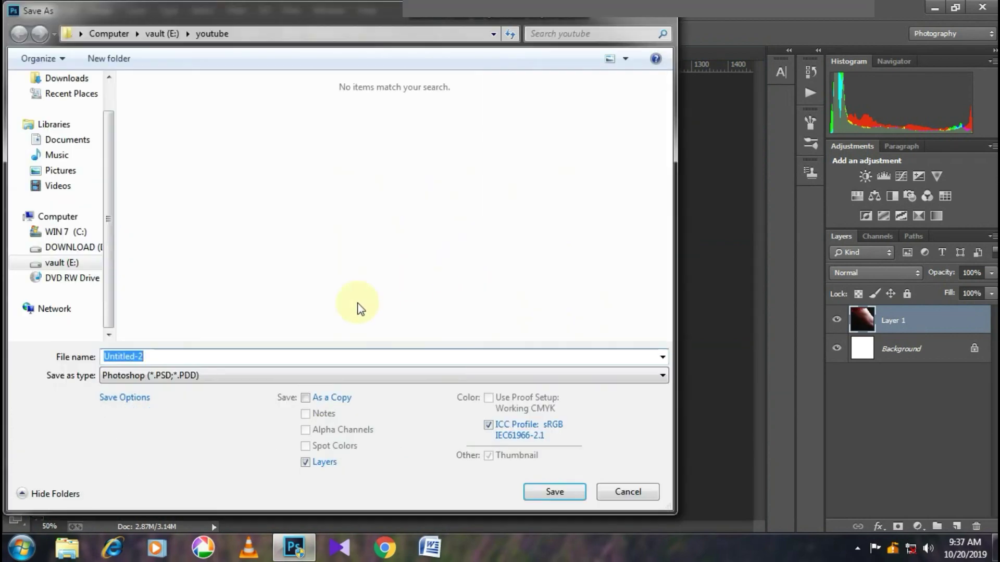
pyautogui.click(209, 377)
pyautogui.click(146, 228)
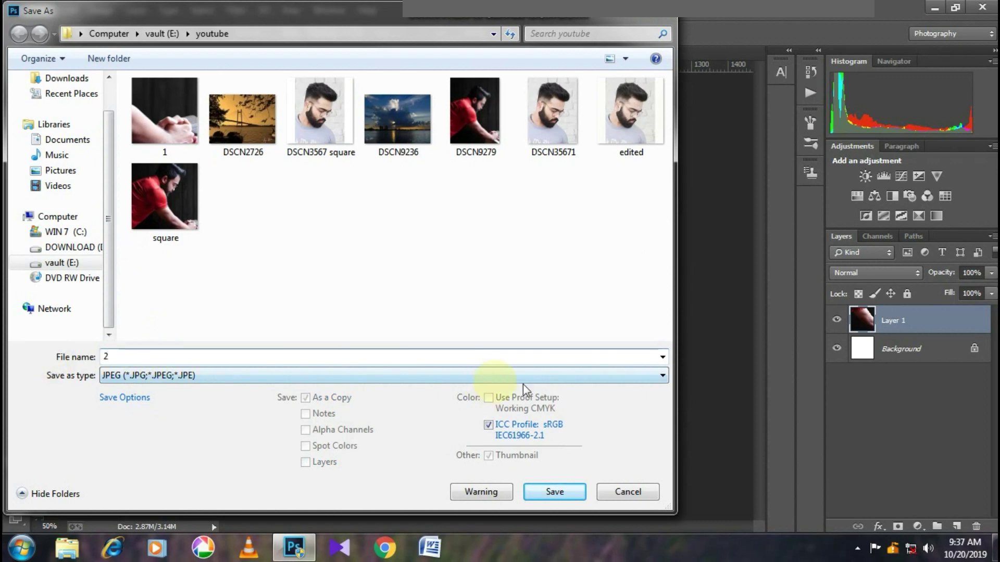
pyautogui.click(536, 492)
pyautogui.click(545, 165)
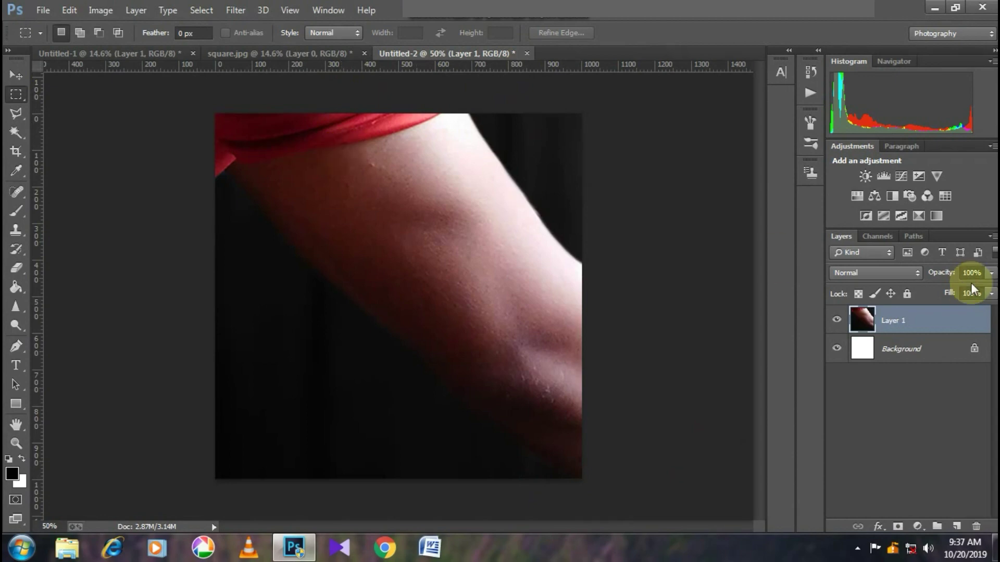
# Replace the tile layer in Untitled-2 with a copy of the photo's lower-left grid square.
pyautogui.moveTo(969, 320); pyautogui.dragTo(976, 526)
pyautogui.click(139, 54)
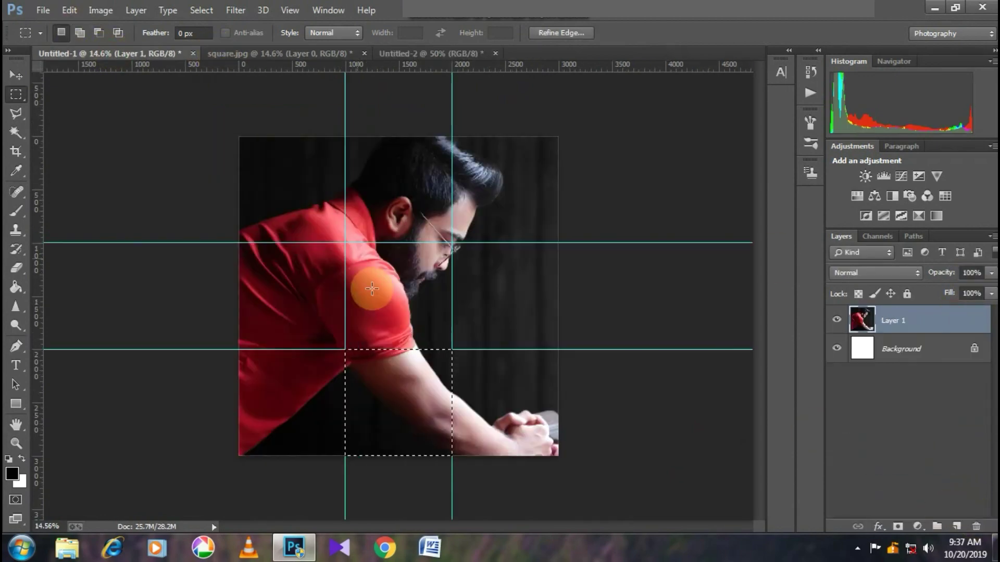
pyautogui.moveTo(343, 455); pyautogui.dragTo(239, 349)
pyautogui.hotkey('ctrl', 'c')
pyautogui.click(432, 53)
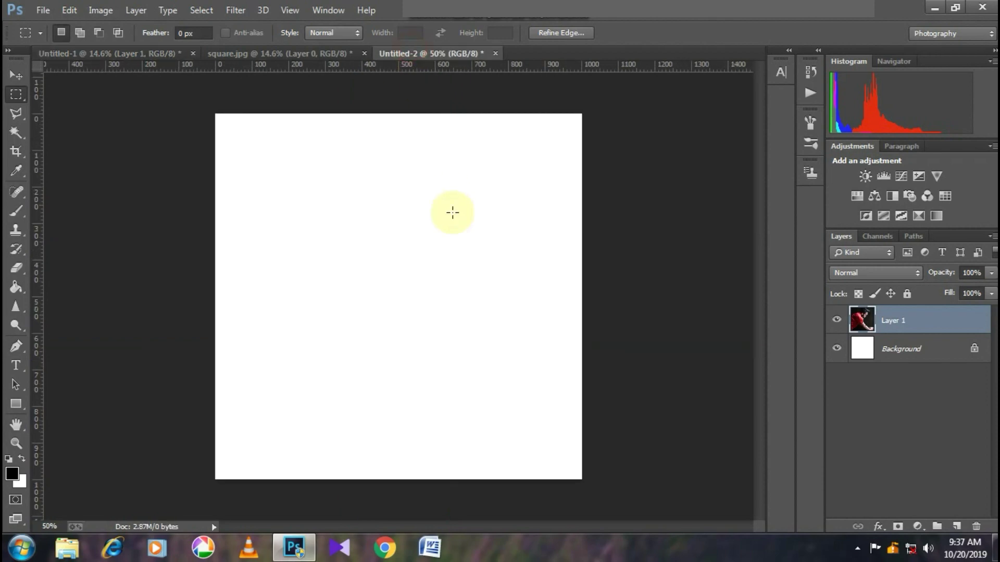
pyautogui.hotkey('ctrl', 'v')
# Save the lower-left tile as a JPEG named 3 with maximum quality 12, and delete its layer from the tile document.
pyautogui.click(44, 12)
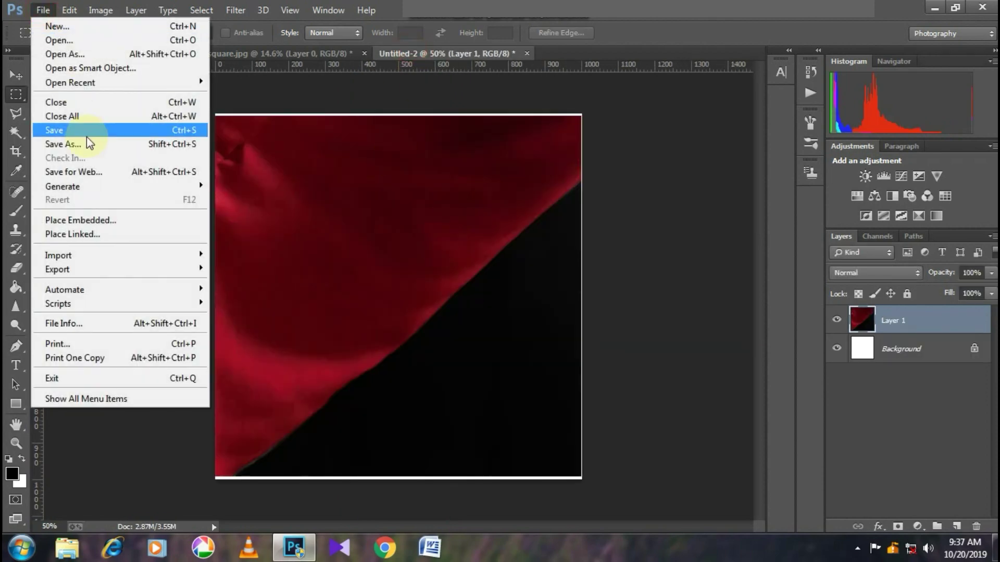
pyautogui.click(89, 140)
pyautogui.click(198, 375)
pyautogui.click(151, 229)
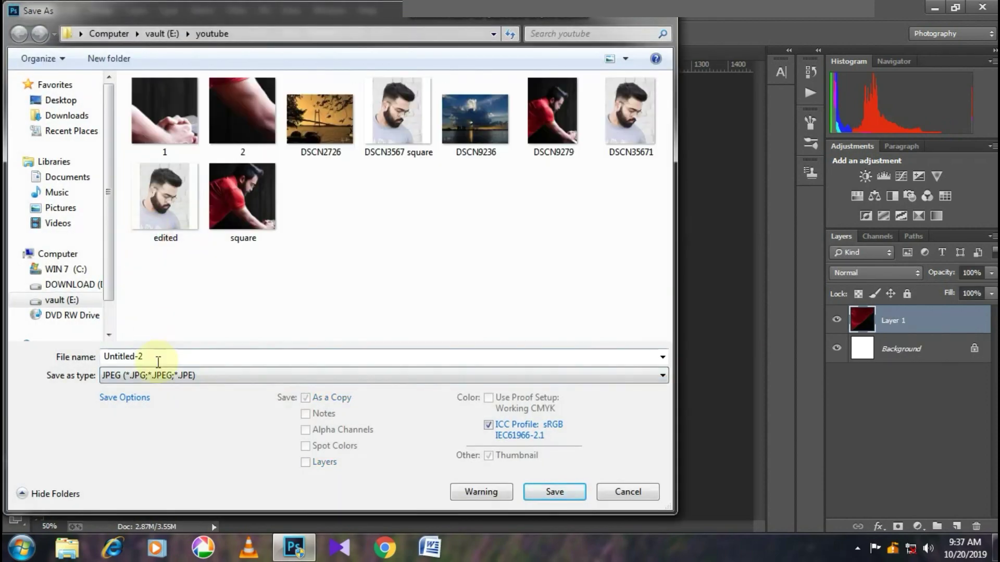
pyautogui.write('3')
pyautogui.click(555, 492)
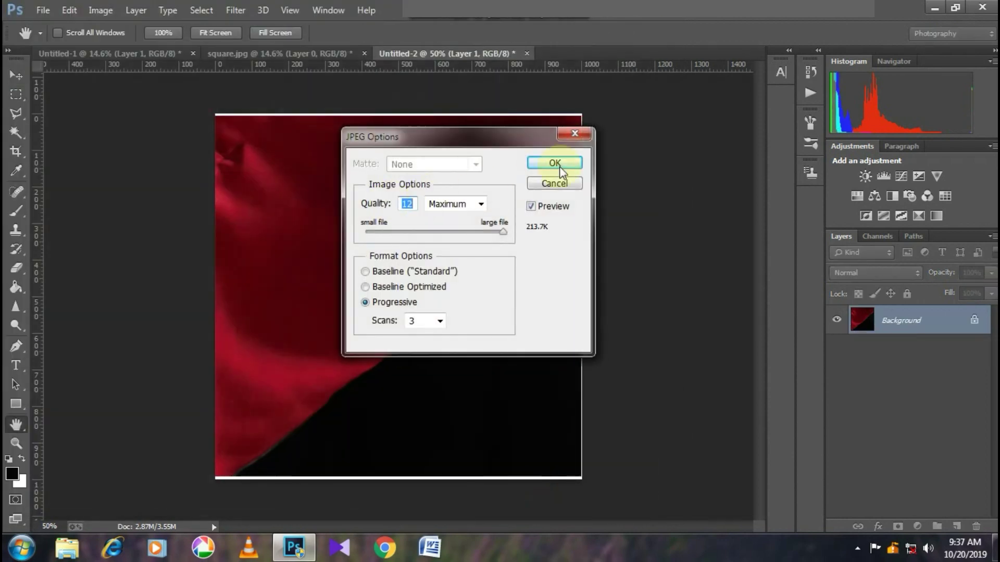
pyautogui.click(562, 163)
pyautogui.moveTo(938, 322); pyautogui.dragTo(976, 527)
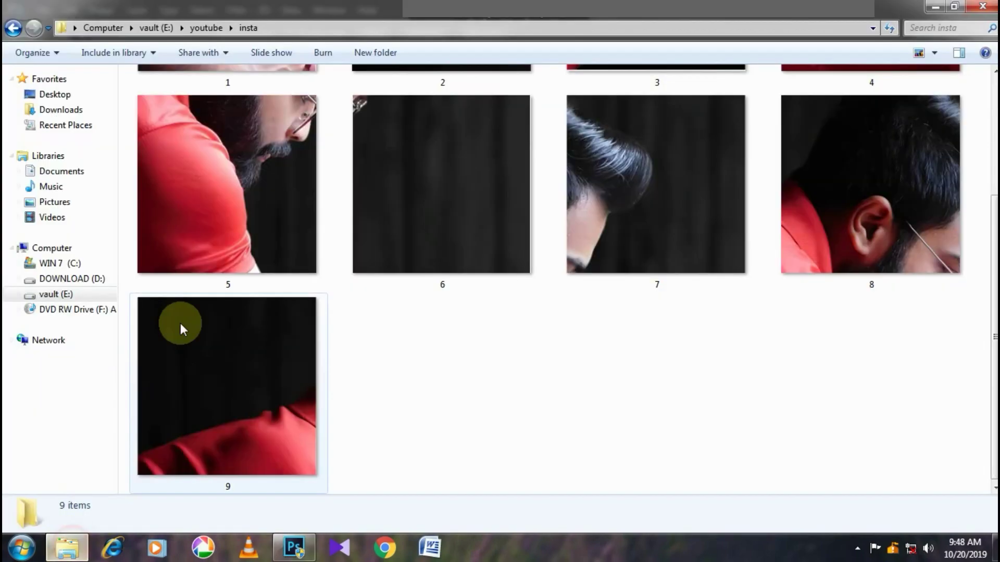
# Look through the exported tile images in the insta folder.
pyautogui.scroll(3, 385, 382)
pyautogui.scroll(-3, 385, 382)
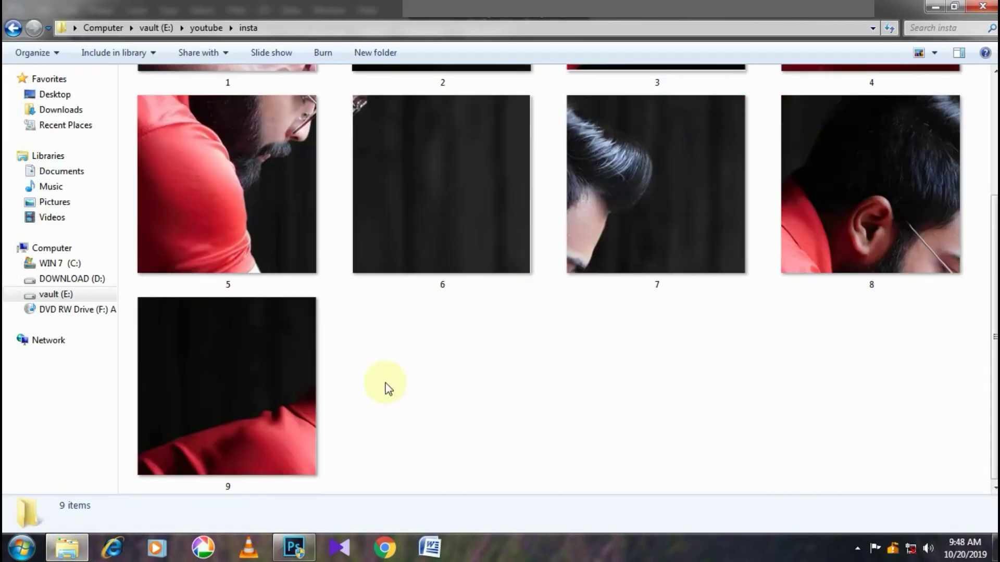
pyautogui.scroll(3, 388, 388)
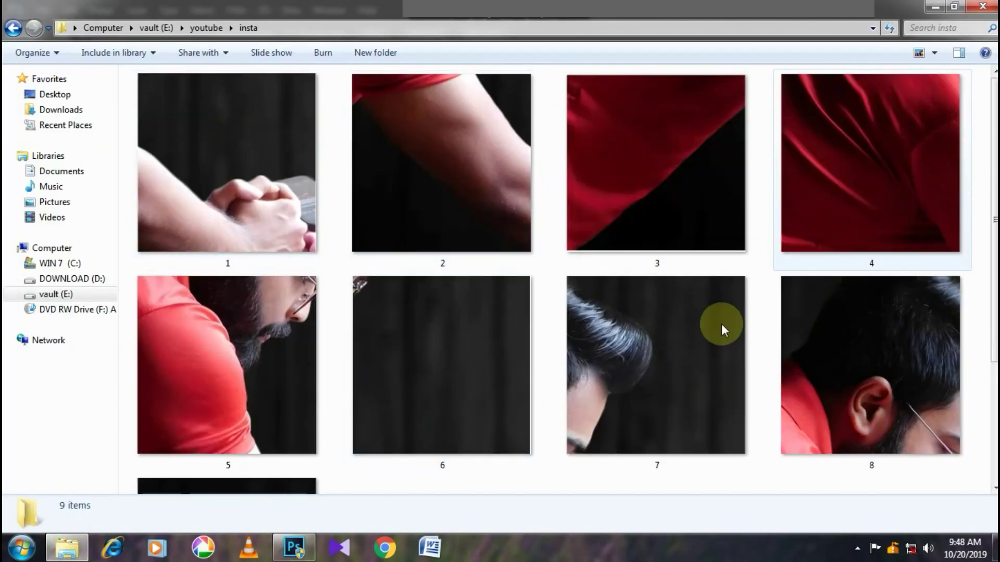
pyautogui.scroll(-3, 332, 451)
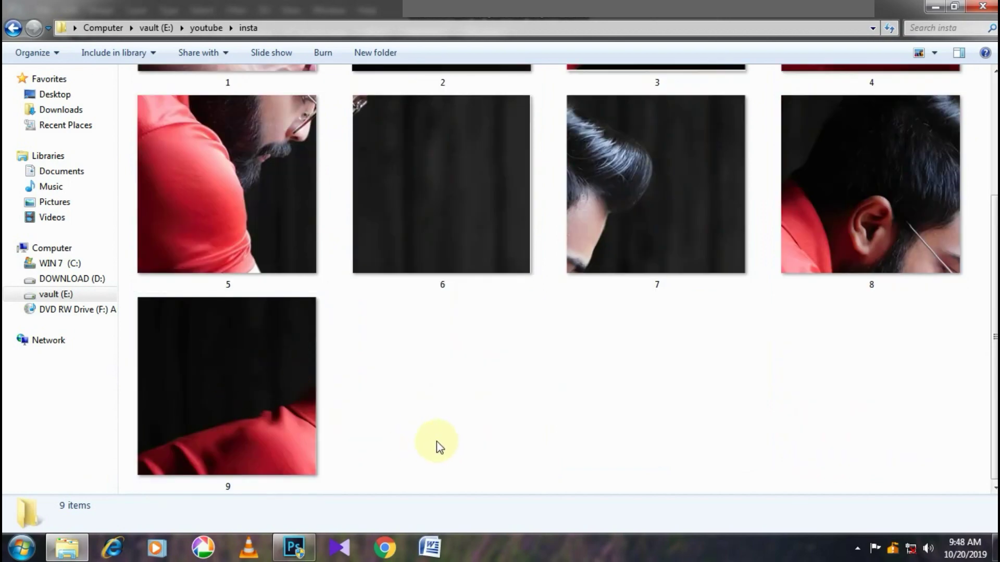
# Switch to Photoshop and examine the tiles assembled as a white-bordered grid in the Untitled-2 document.
pyautogui.click(292, 553)
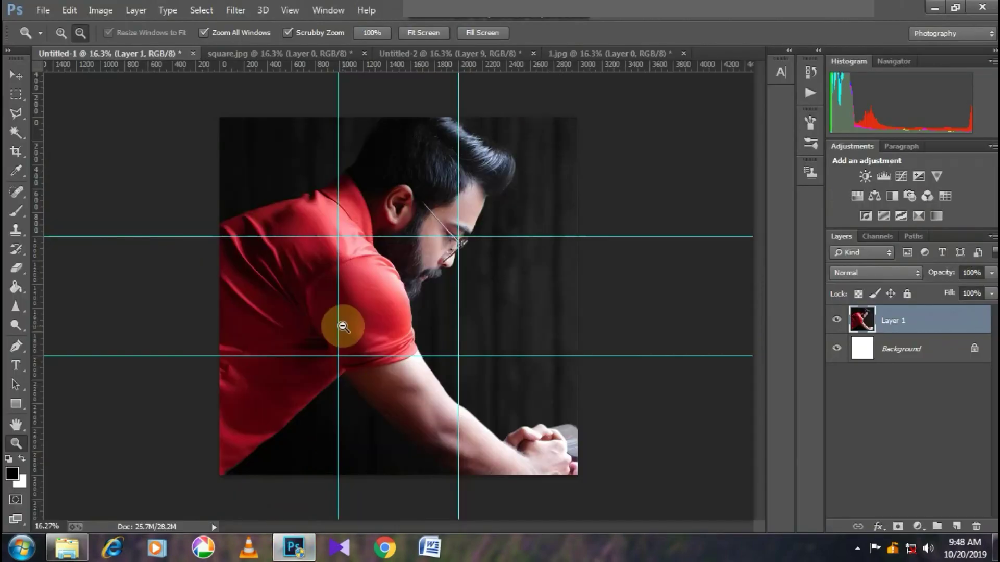
pyautogui.click(463, 51)
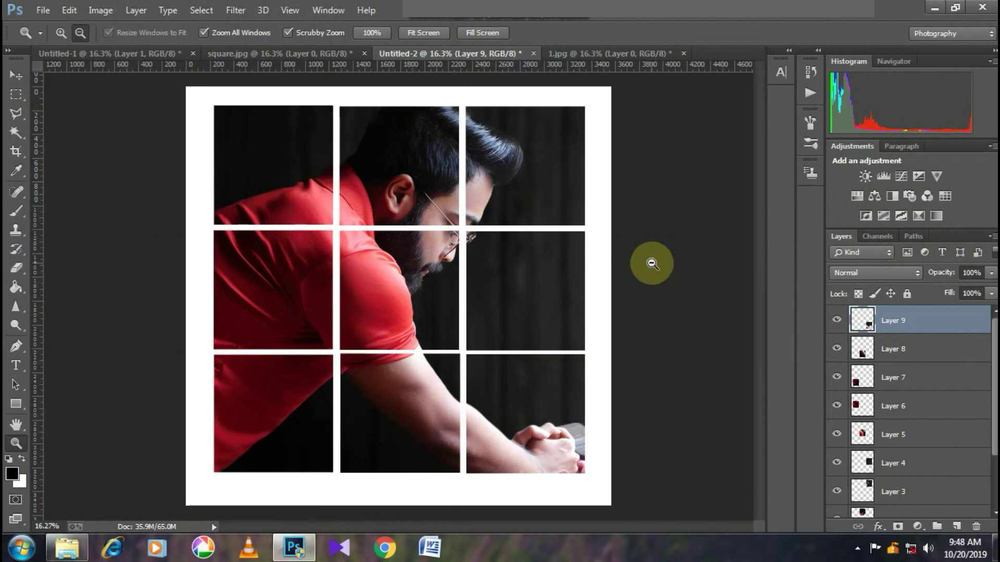
pyautogui.moveTo(399, 248); pyautogui.dragTo(454, 234)
pyautogui.scroll(3, 454, 235)
pyautogui.scroll(-4, 549, 458)
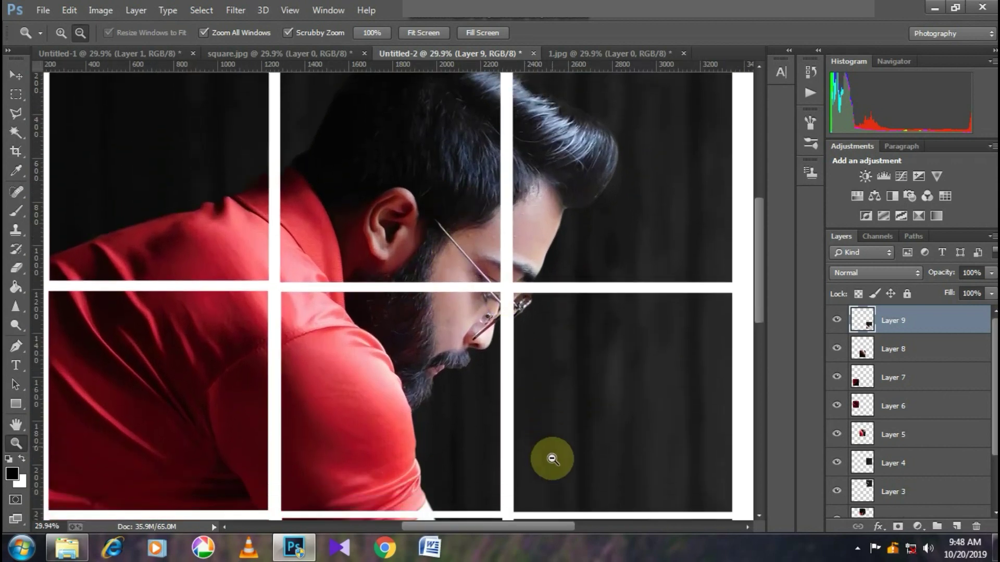
pyautogui.scroll(-6, 558, 463)
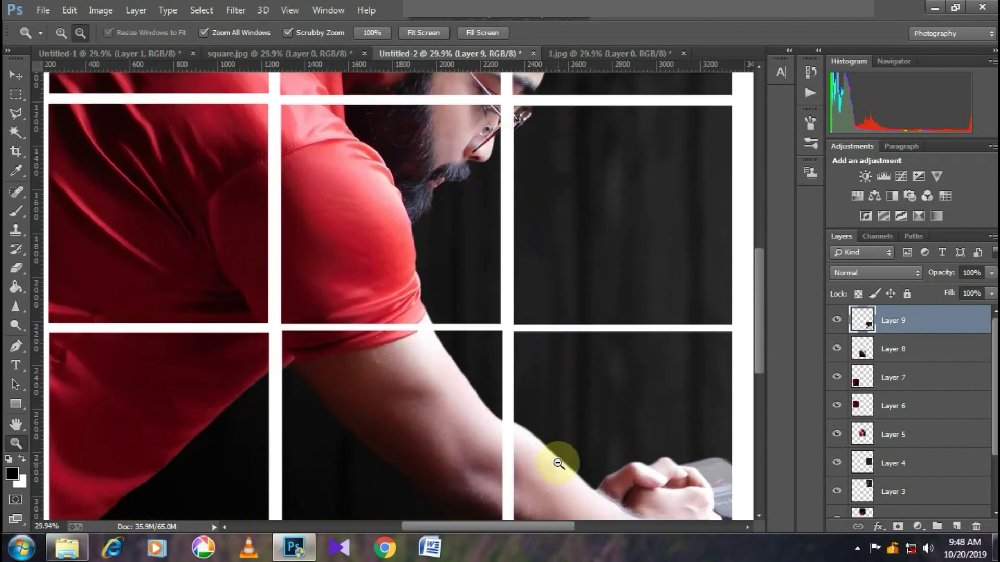
pyautogui.scroll(-3, 558, 463)
pyautogui.moveTo(565, 449); pyautogui.dragTo(577, 383)
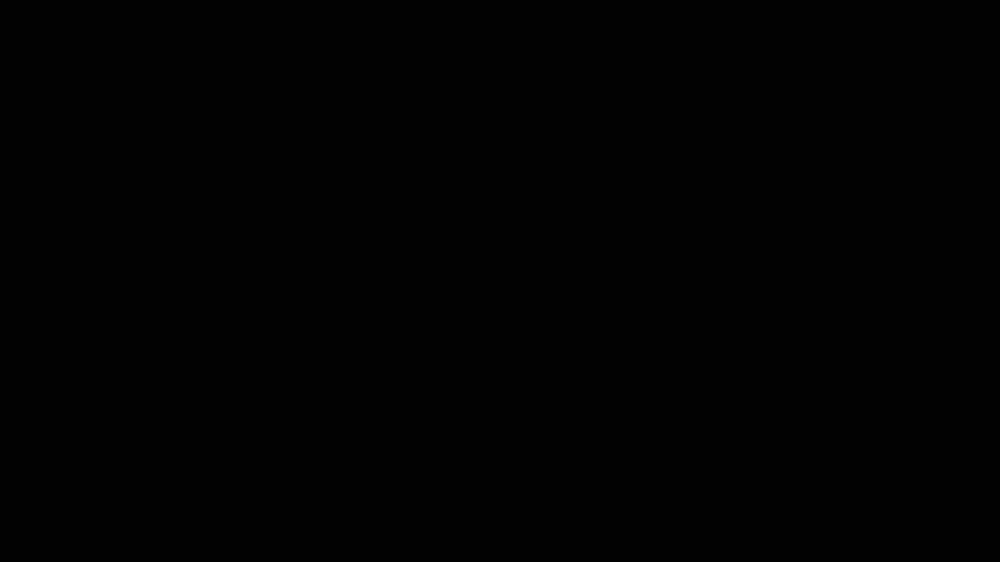